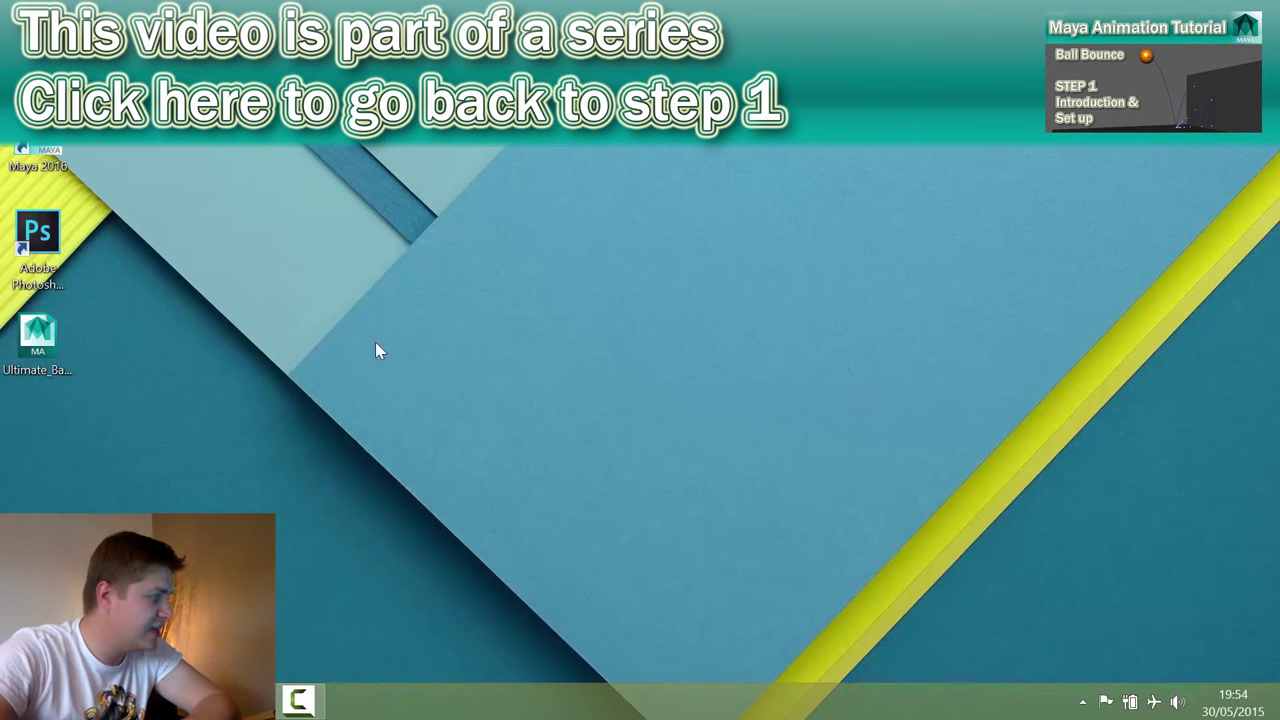
Open Ultimate_Ball_v1.0.1.ma from the desktop in Maya 2016.
click(40, 333)
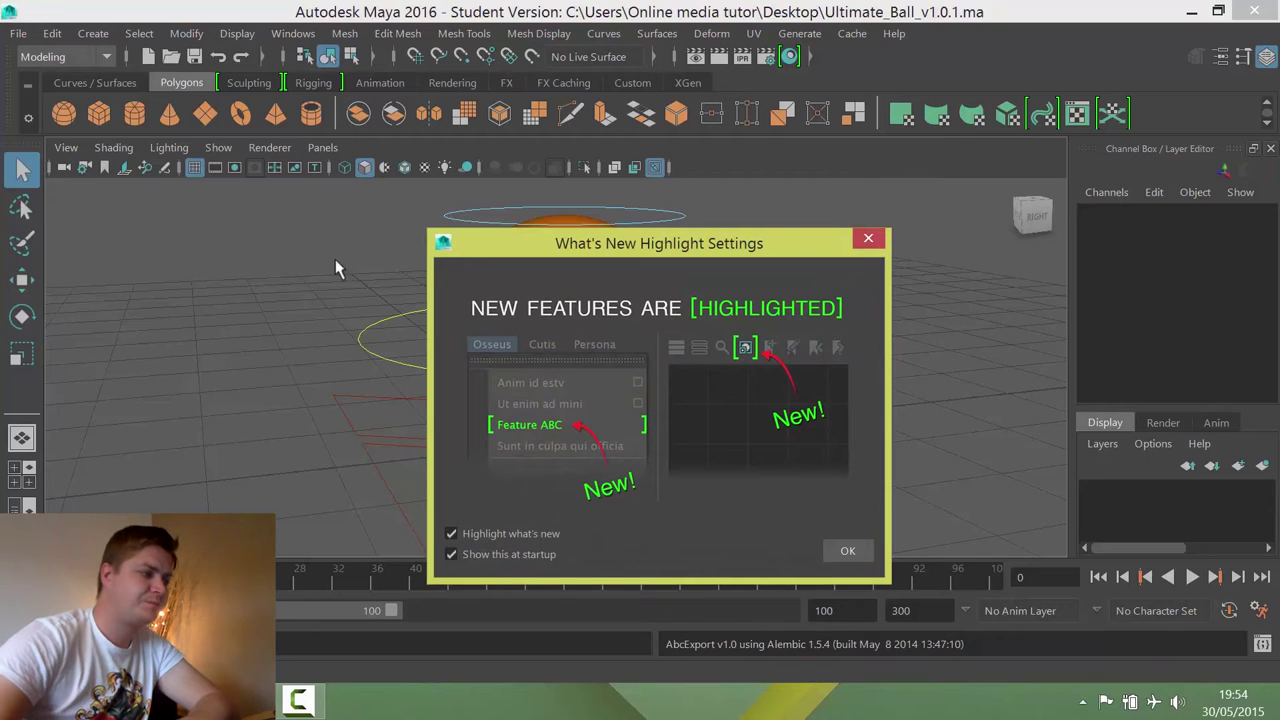
Dismiss the What's New Highlight notice and zoom out on the ball rig.
click(875, 242)
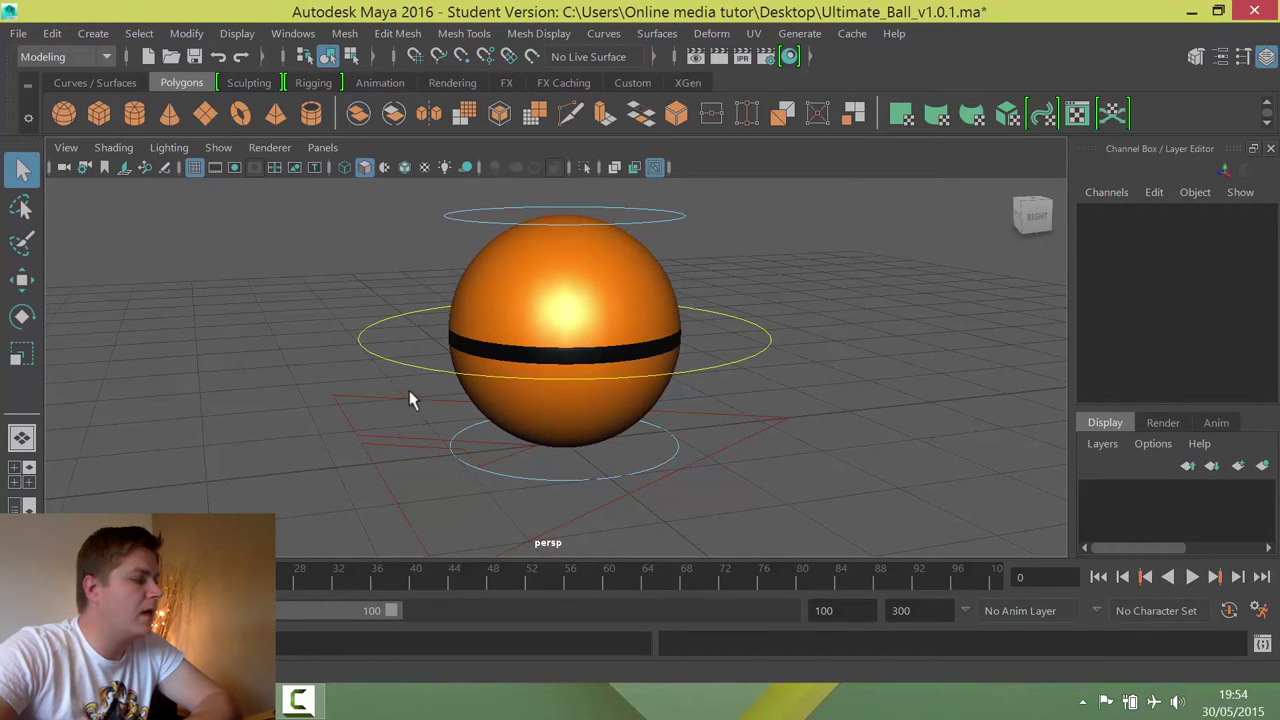
scroll(492, 355, down, 2)
scroll(492, 355, down, 2)
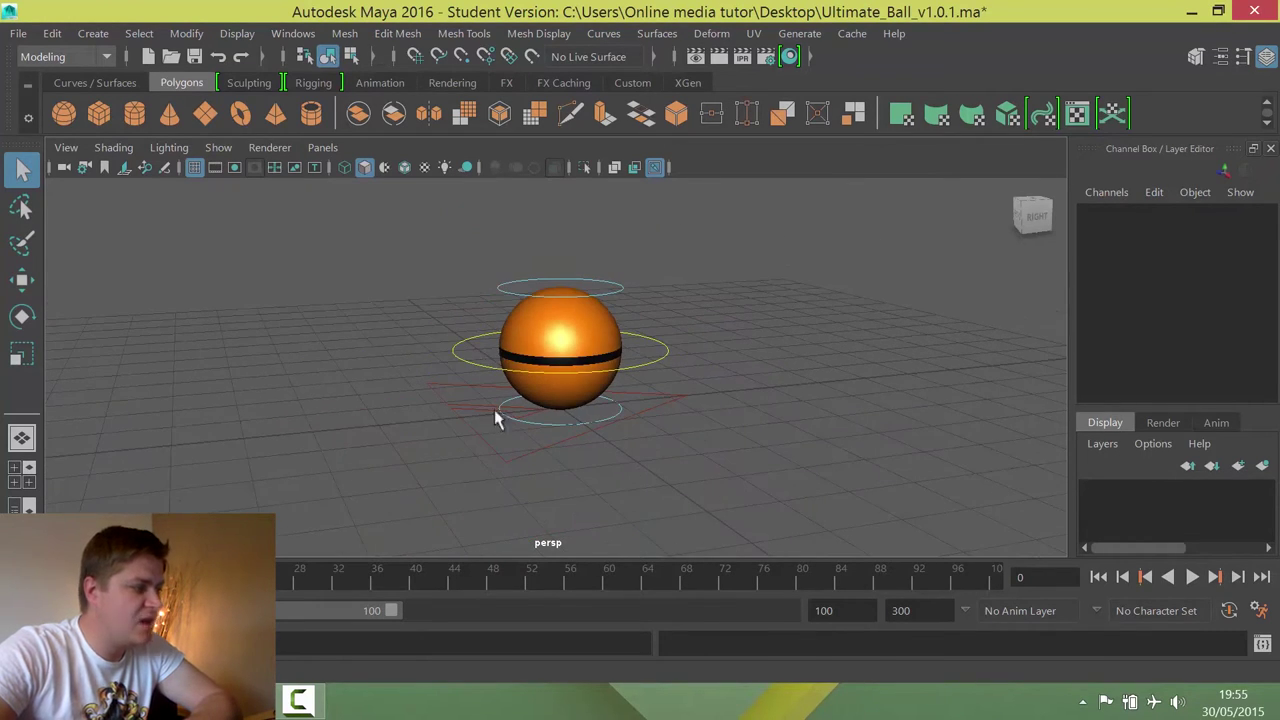
Test-squash the ball with CTRL_Top and CTRL_Bottom, undoing each move.
click(526, 295)
key(w)
mouse_move(557, 257)
mouse_down()
mouse_move(562, 270)
mouse_move(563, 238)
mouse_move(567, 276)
mouse_move(557, 205)
mouse_move(561, 258)
mouse_up()
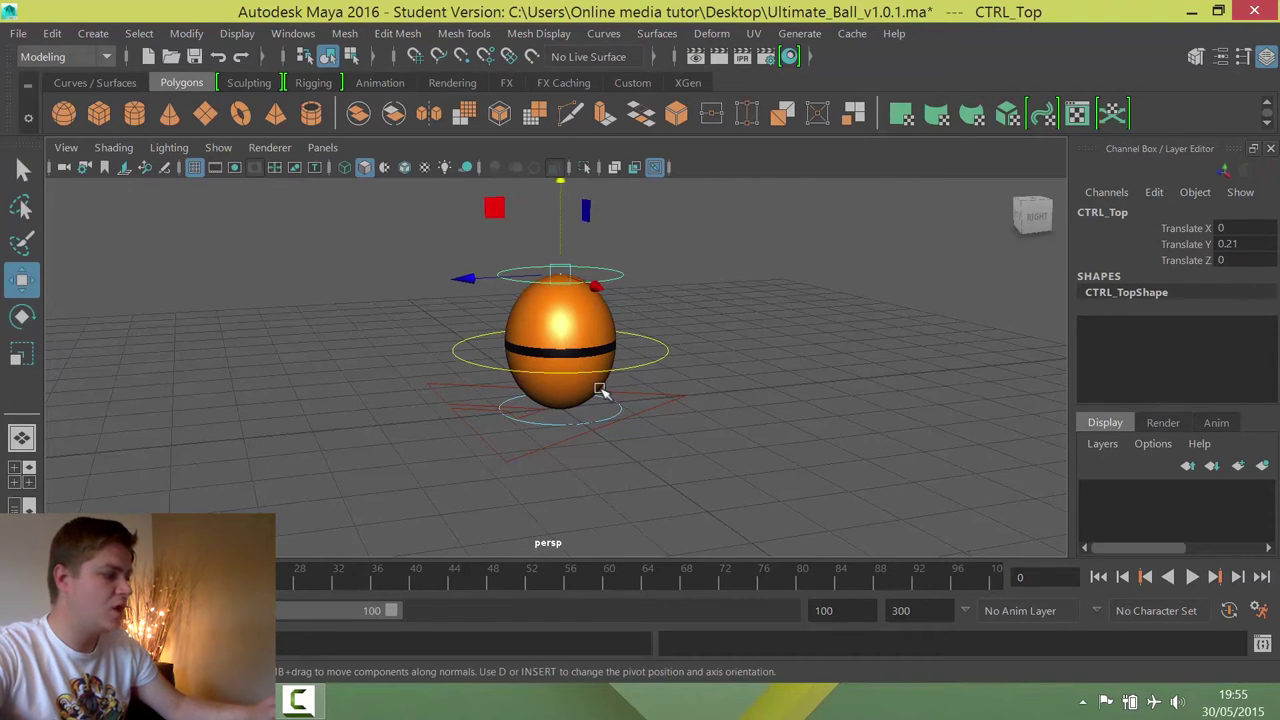
key(ctrl+z)
click(580, 427)
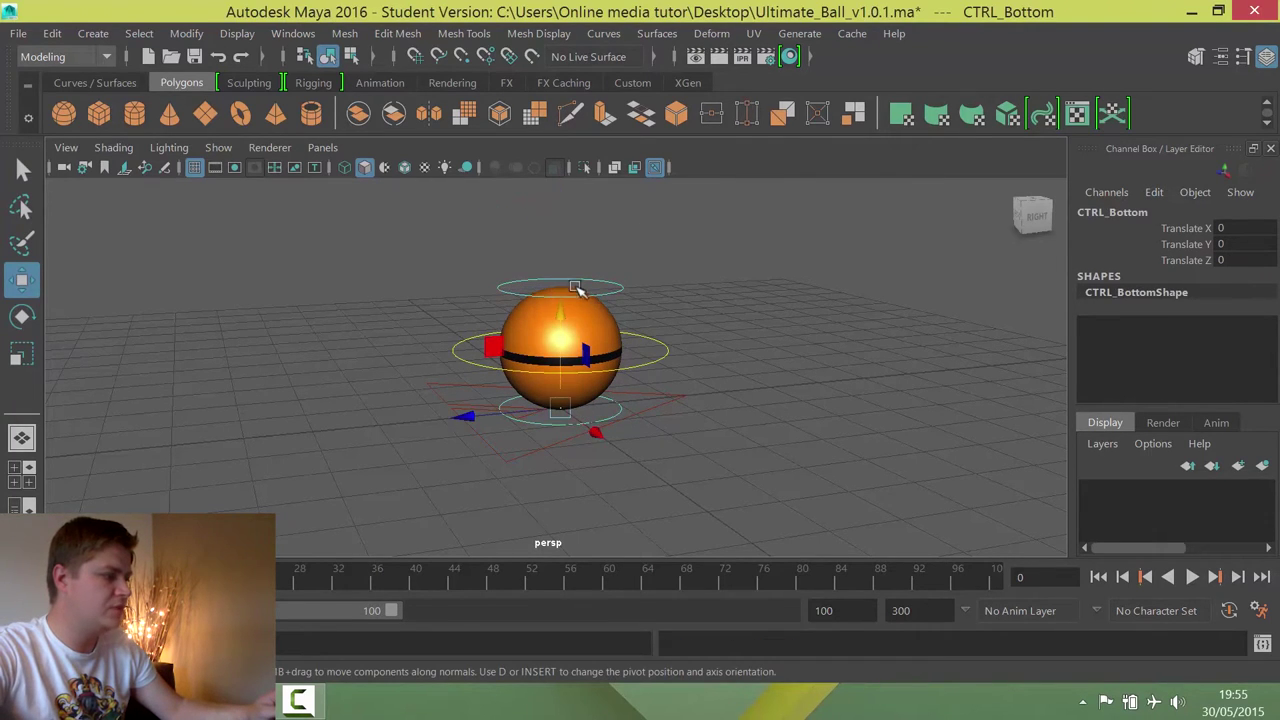
mouse_move(562, 305)
mouse_down()
mouse_move(561, 253)
mouse_move(562, 308)
mouse_up()
key(ctrl+z)
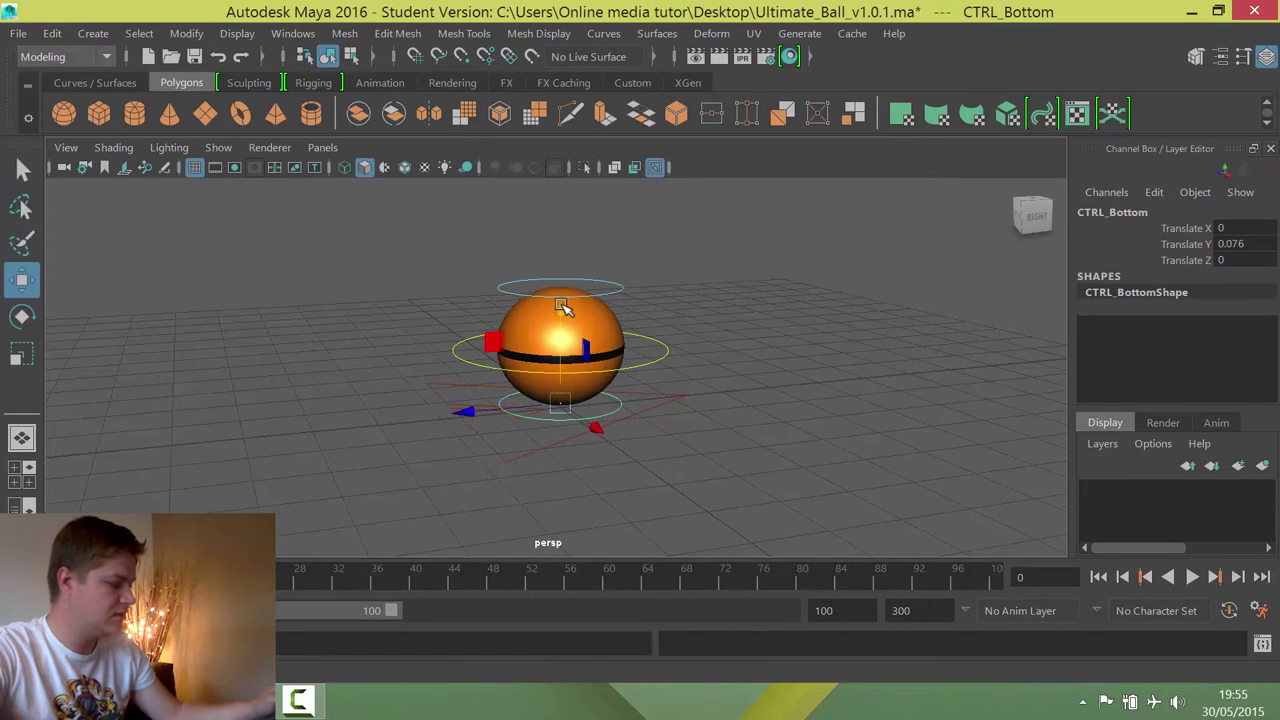
Move CTRL_Main around the scene, then undo it back to zero.
click(676, 363)
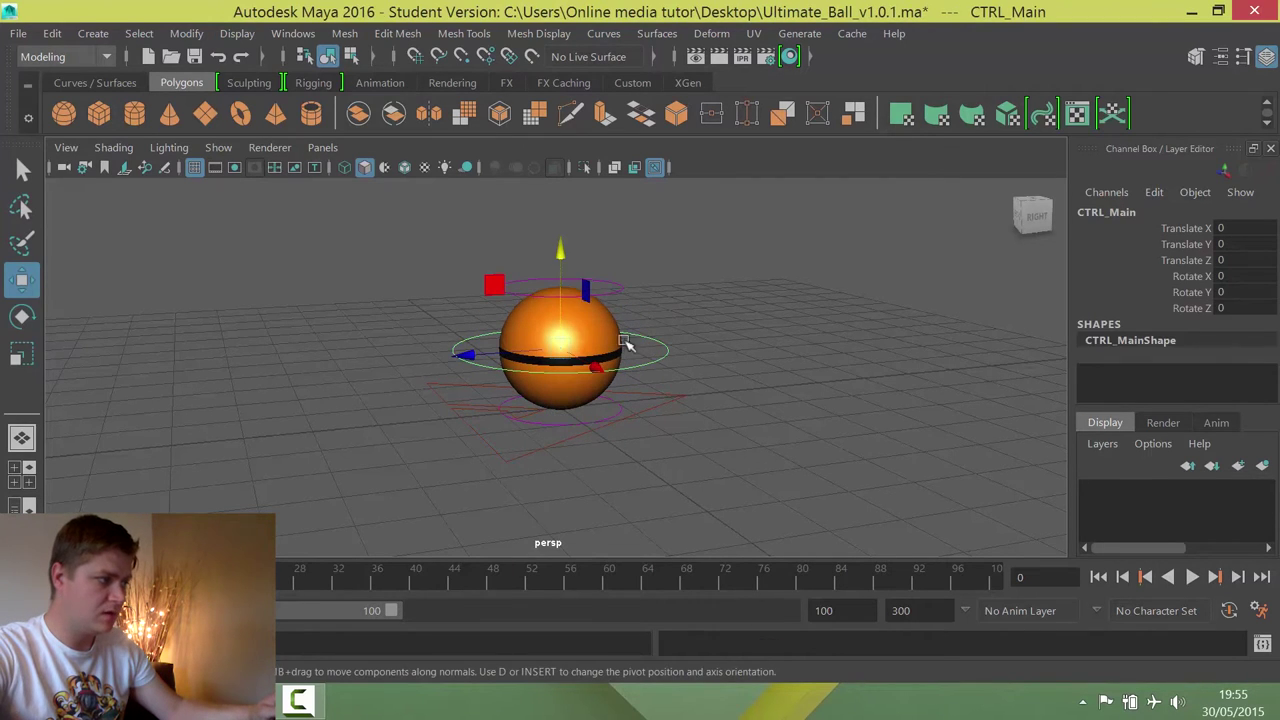
drag(560, 348, 586, 329)
key(ctrl+z)
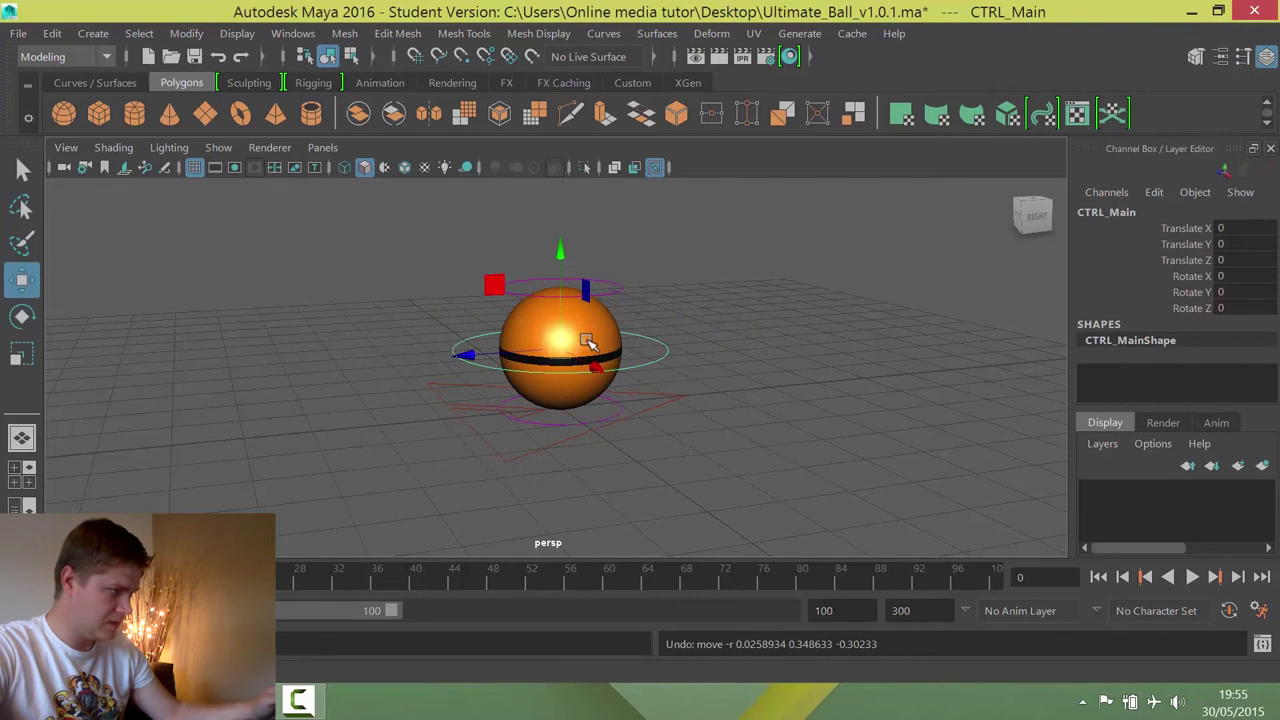
On CTRL_Root, try Ball Types Checker, Volleyball and Golfball, then settle on Simple.
click(689, 430)
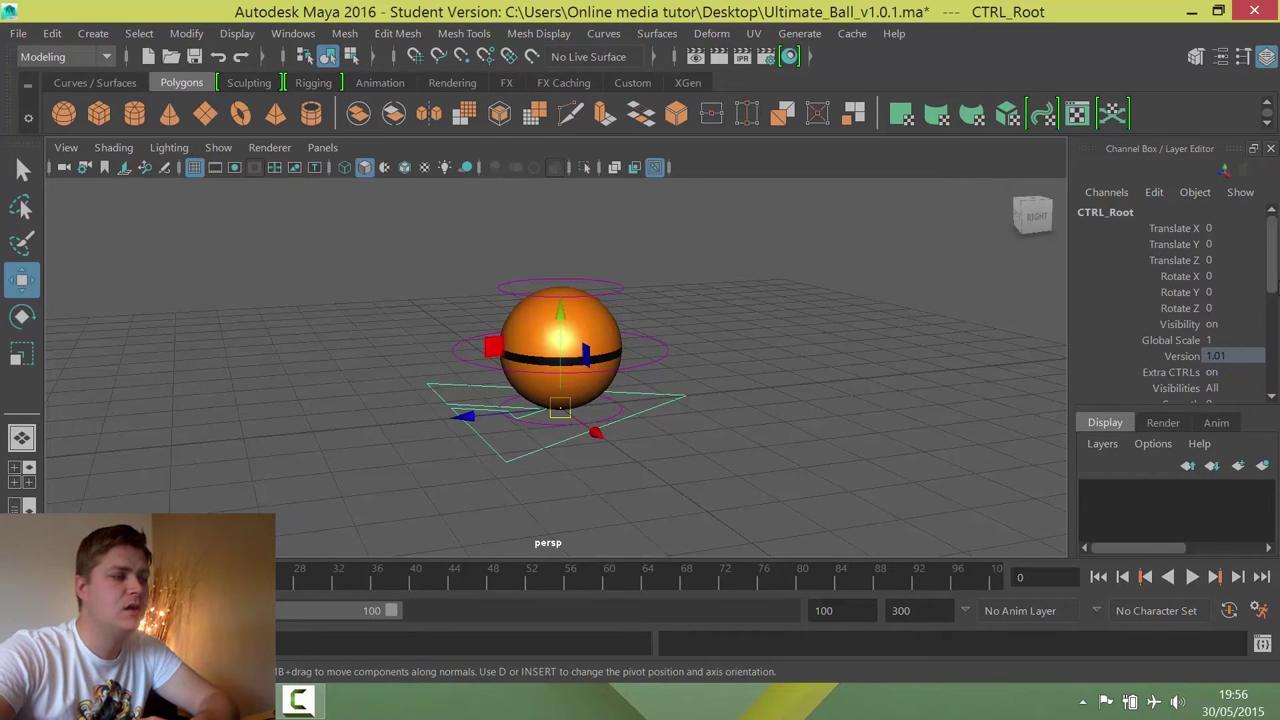
drag(1272, 220, 1269, 252)
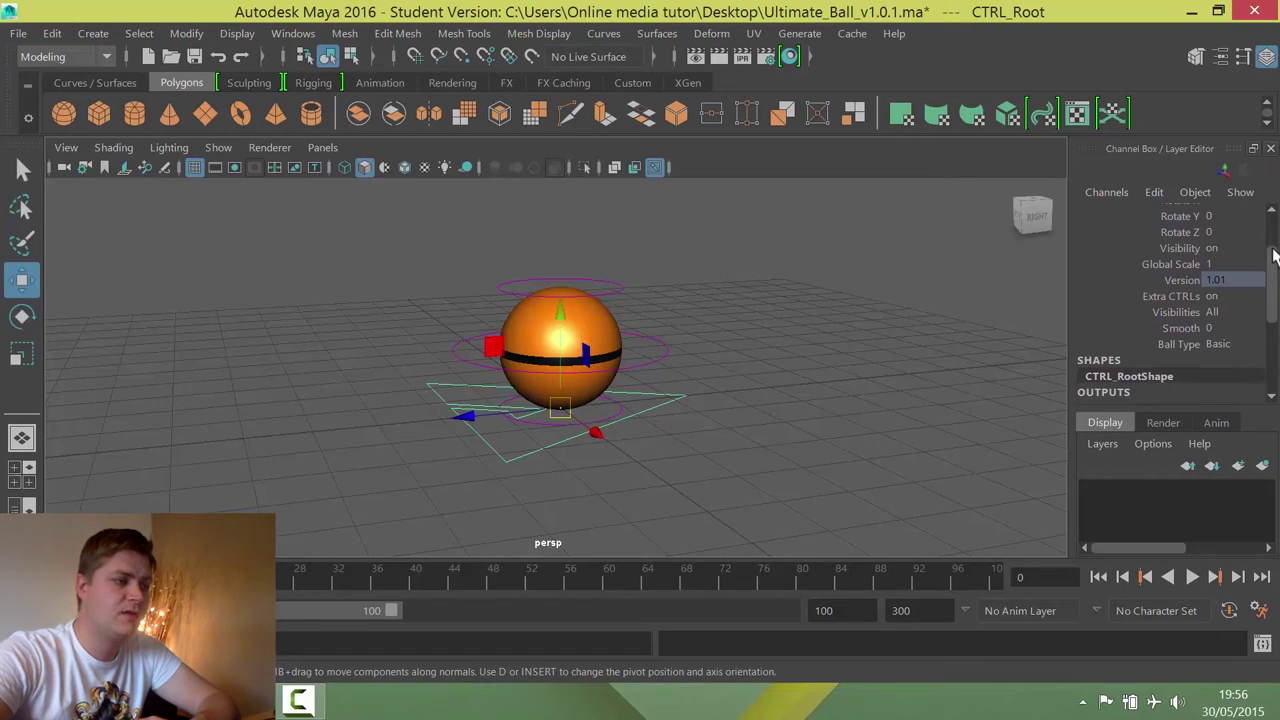
click(1236, 345)
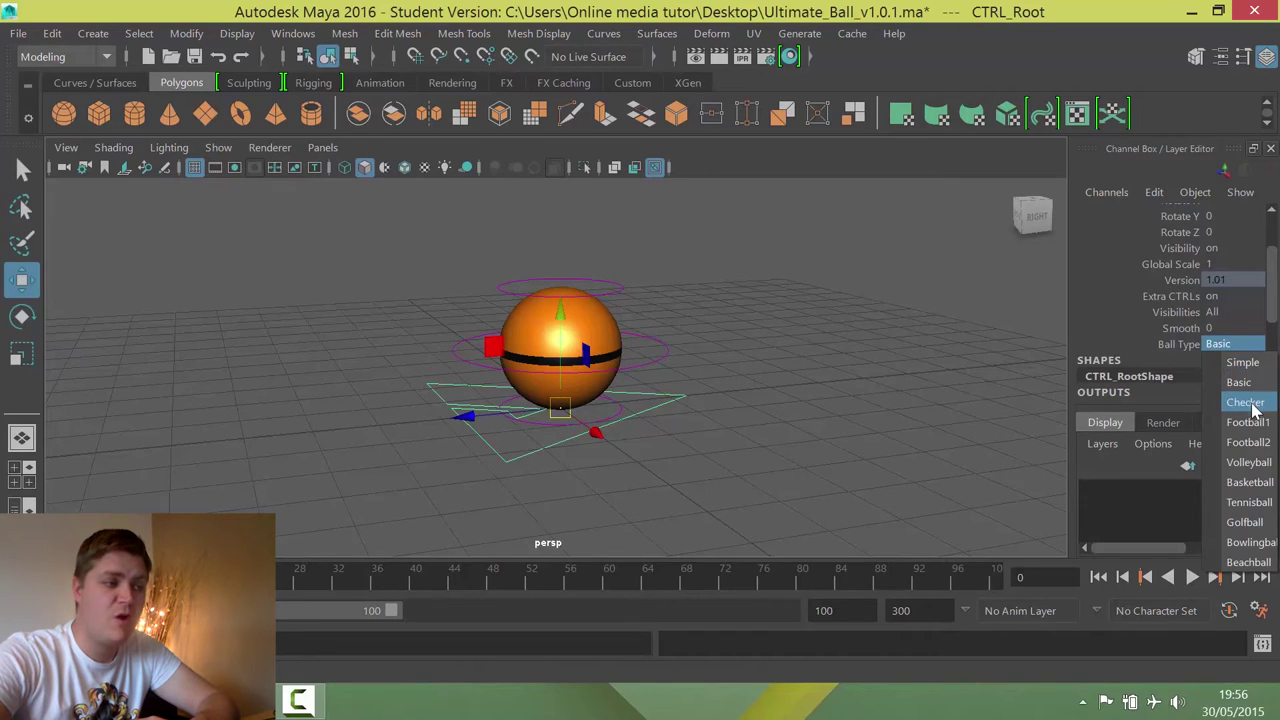
click(1245, 402)
click(1240, 344)
click(1249, 462)
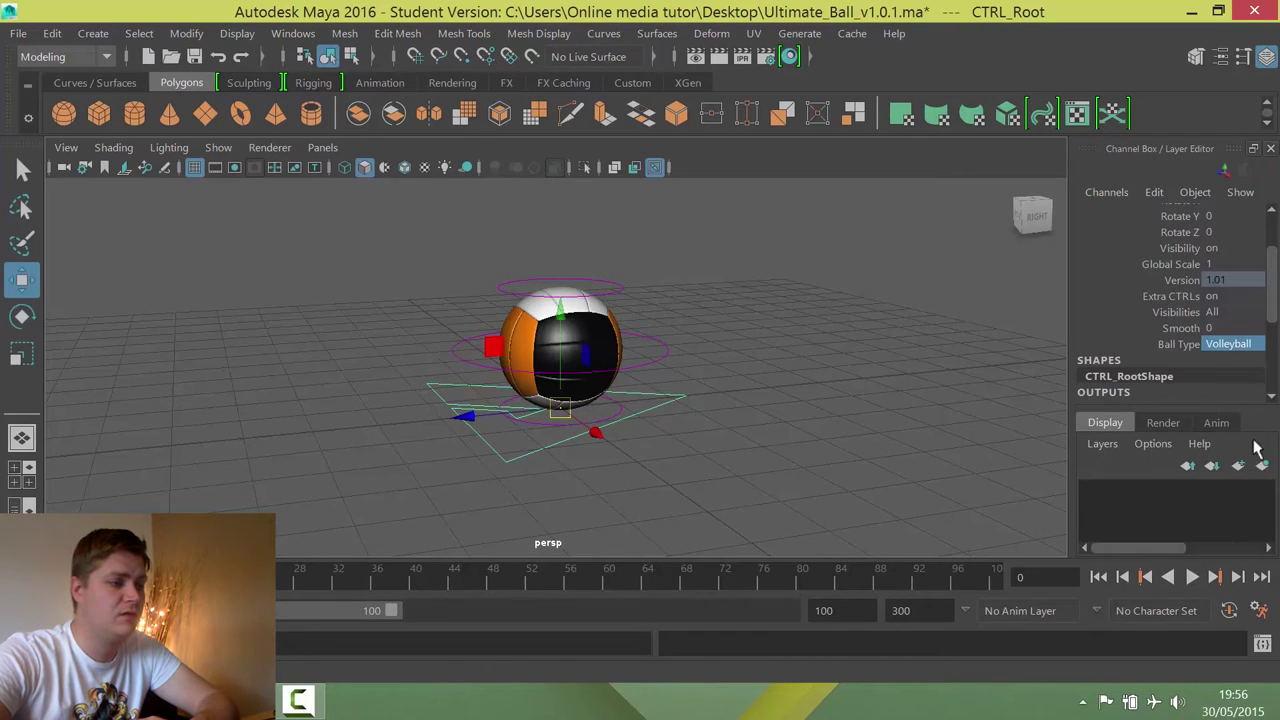
click(1234, 346)
click(1257, 524)
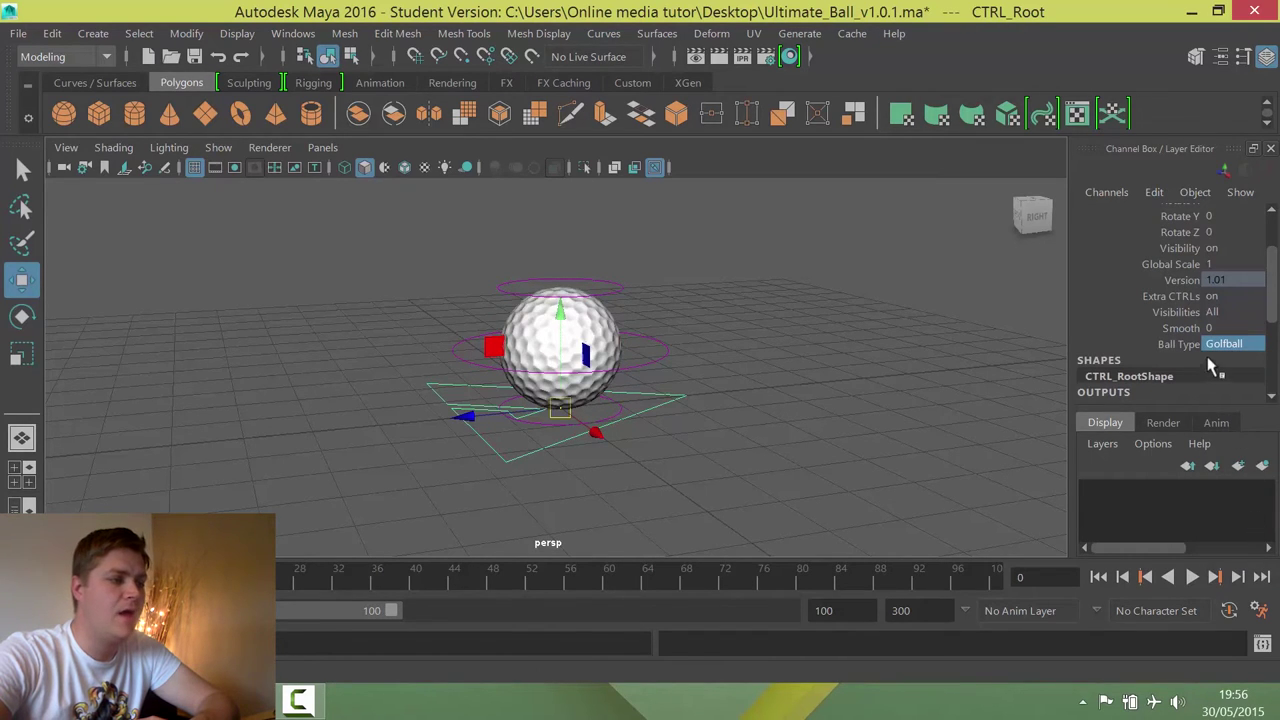
click(1218, 345)
click(1240, 363)
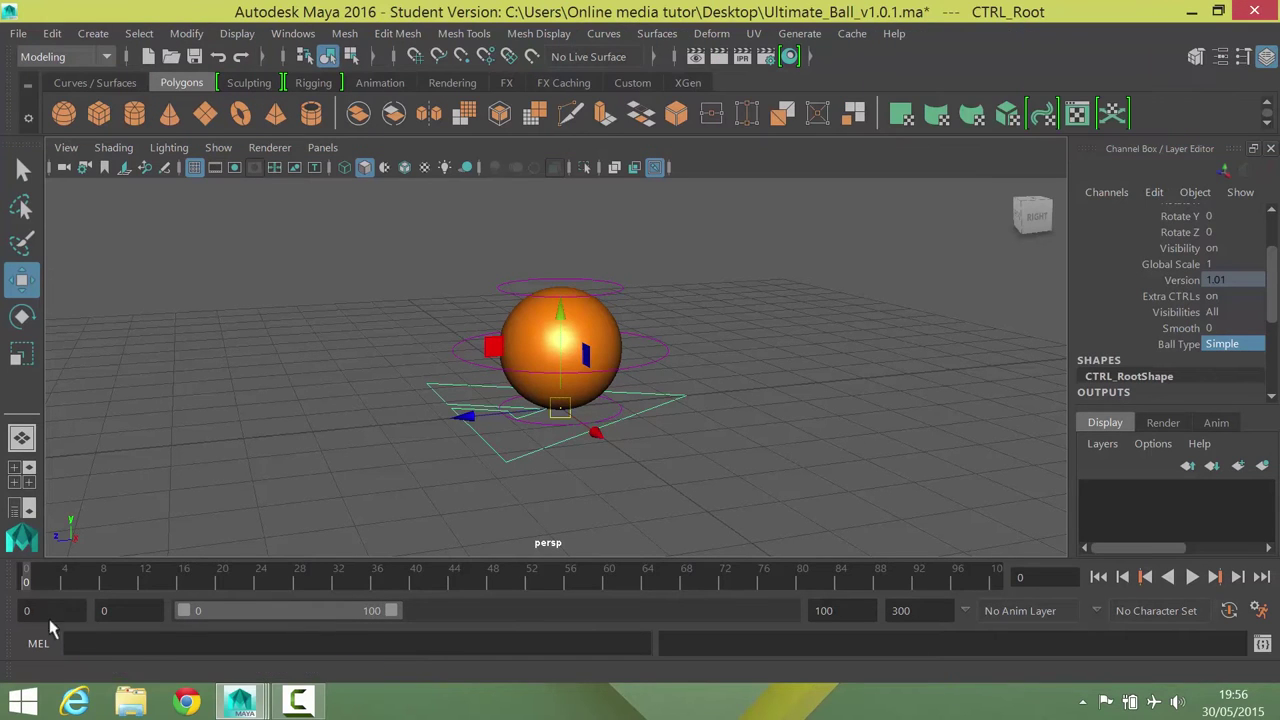
Change the Range Slider's playback start frame from 0 to 1.
click(50, 611)
text(1)
key(Return)
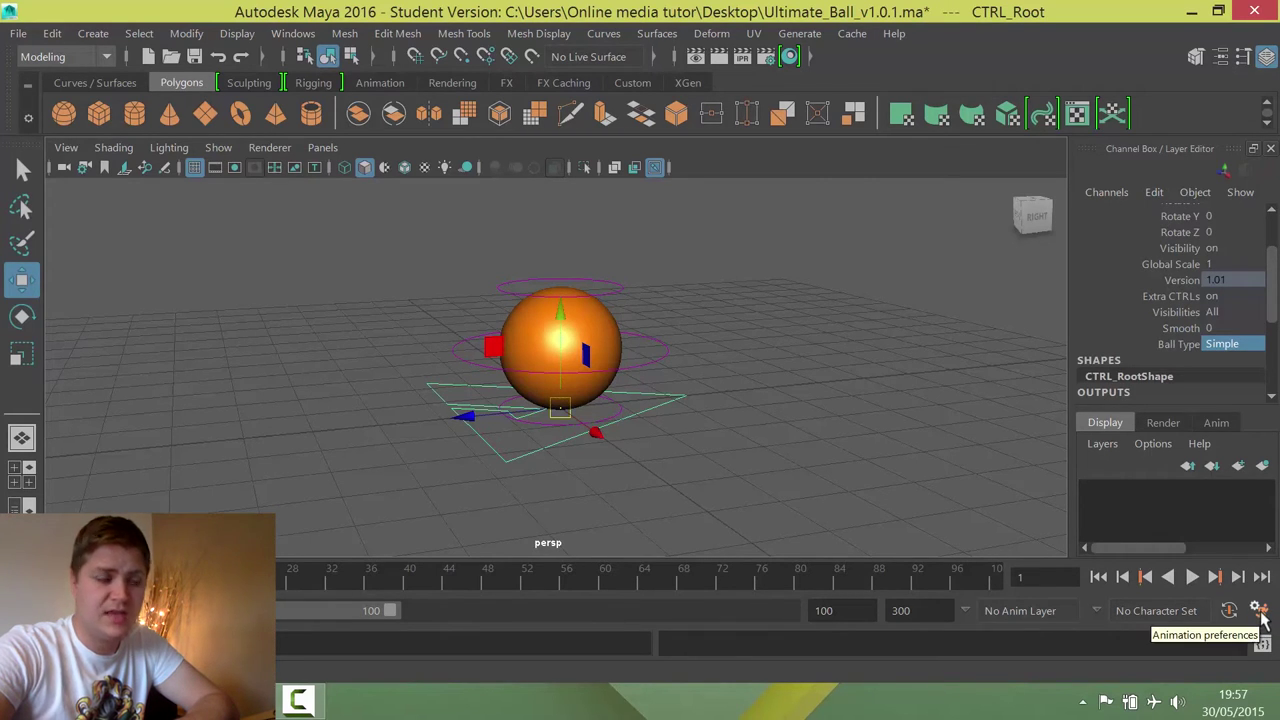
Set Animation preferences playback speed to Real-time [24 fps] and save them.
click(1260, 612)
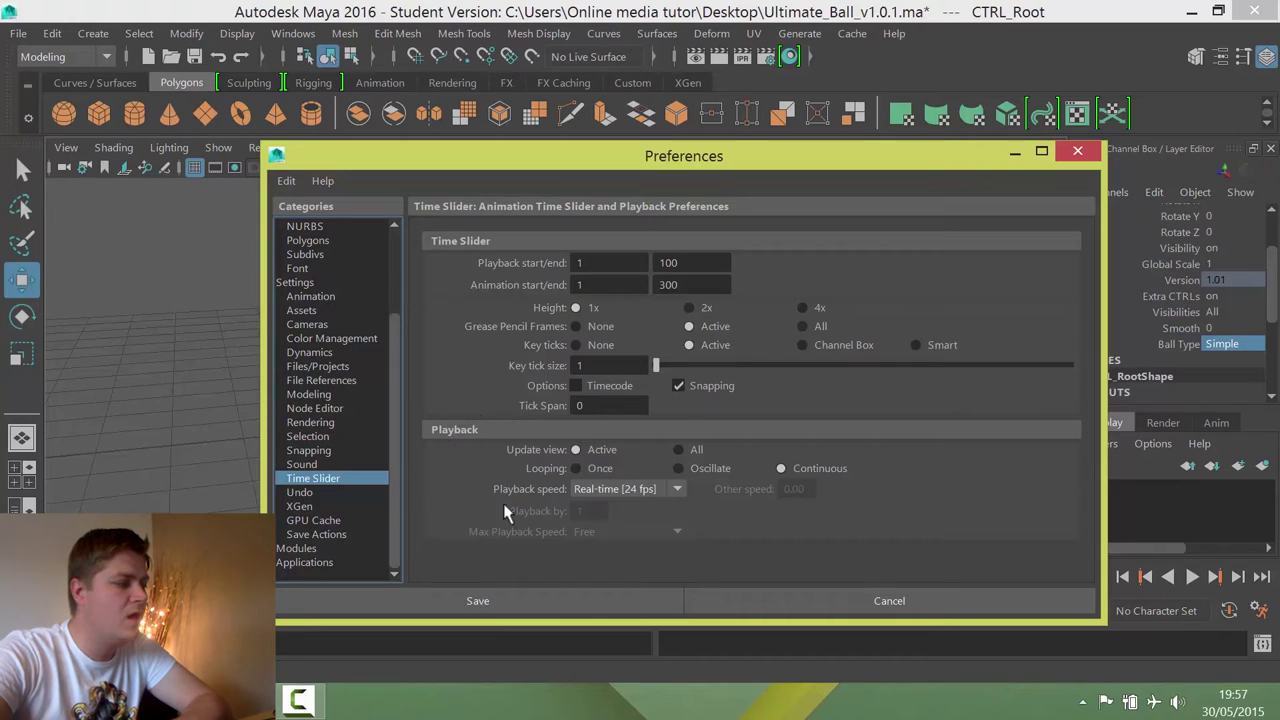
click(640, 494)
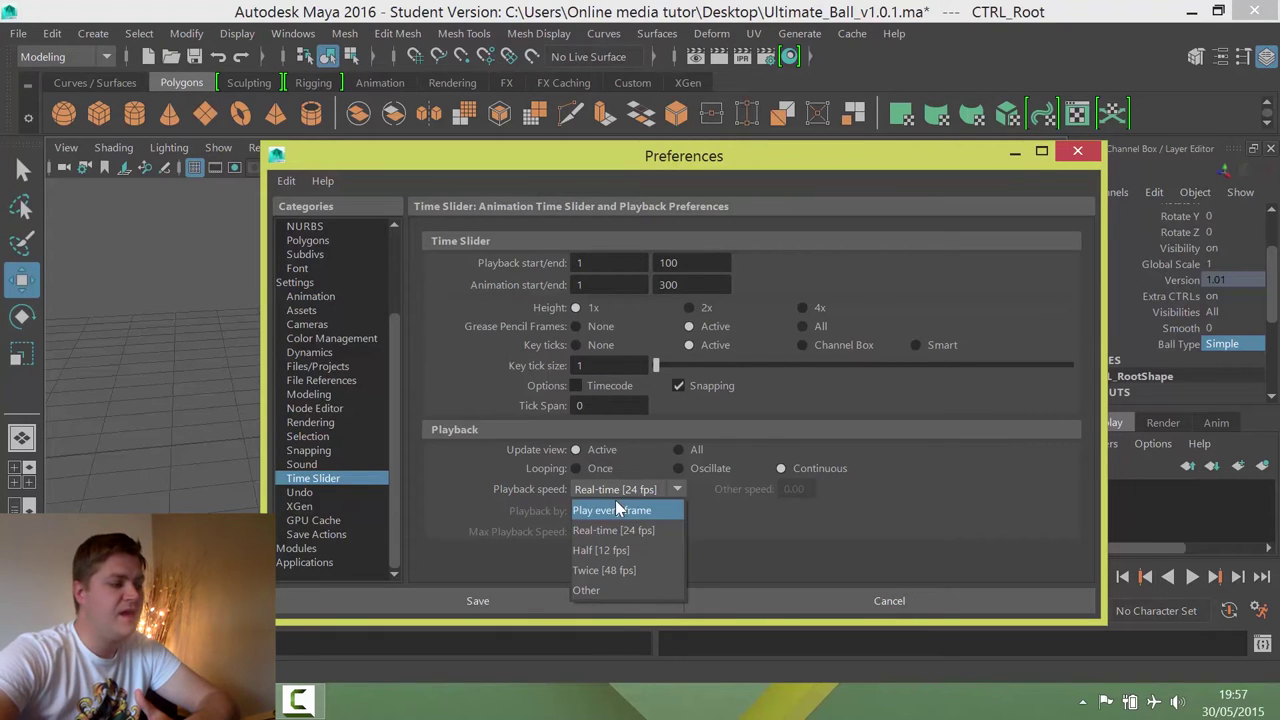
click(626, 510)
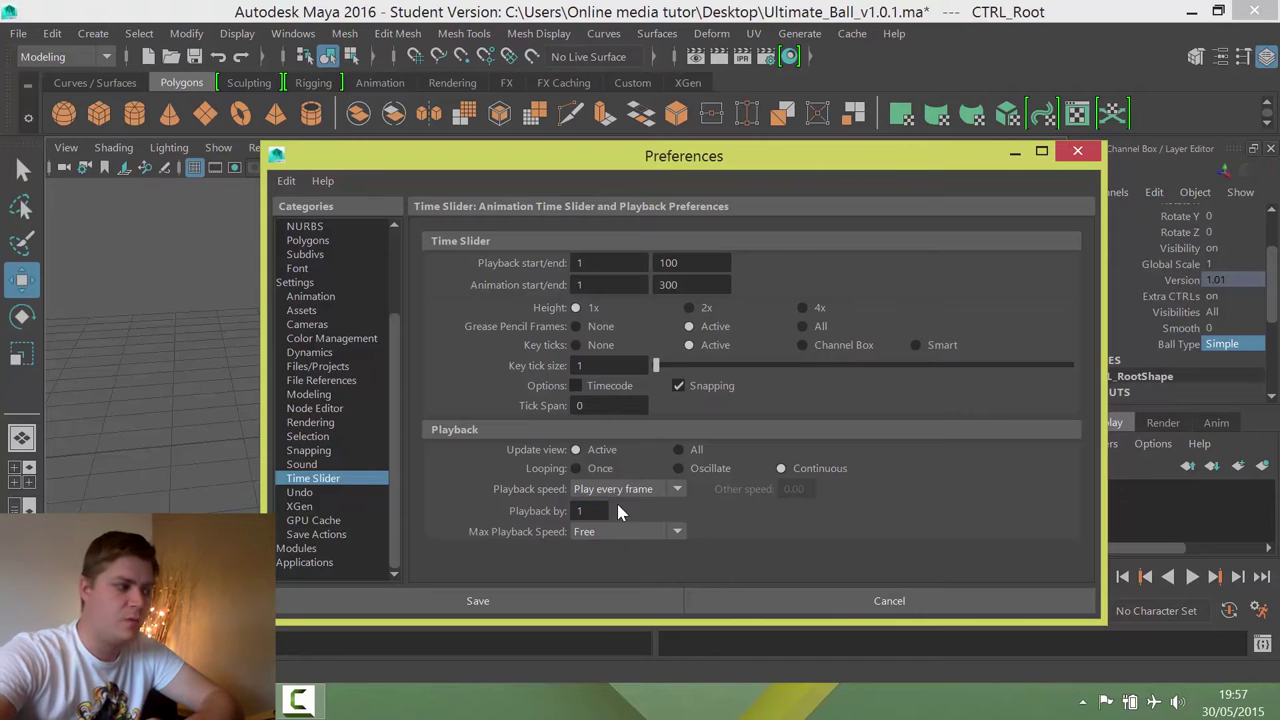
click(610, 489)
click(614, 530)
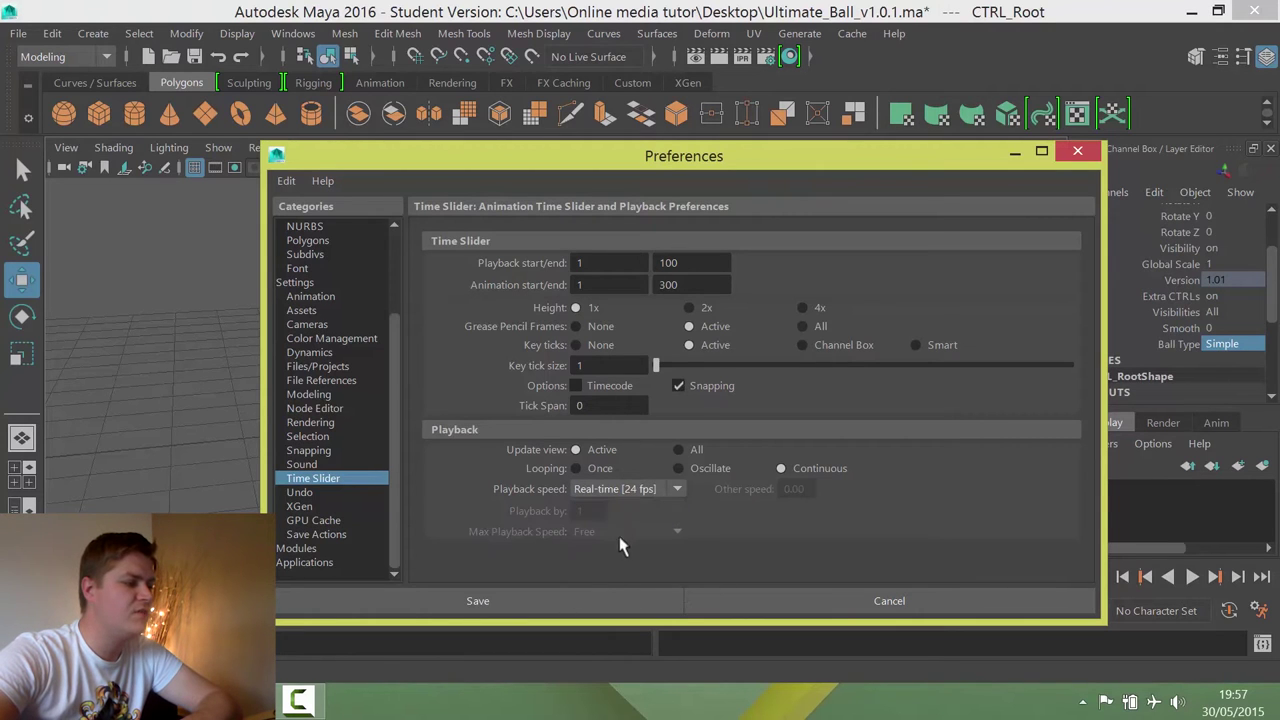
click(585, 604)
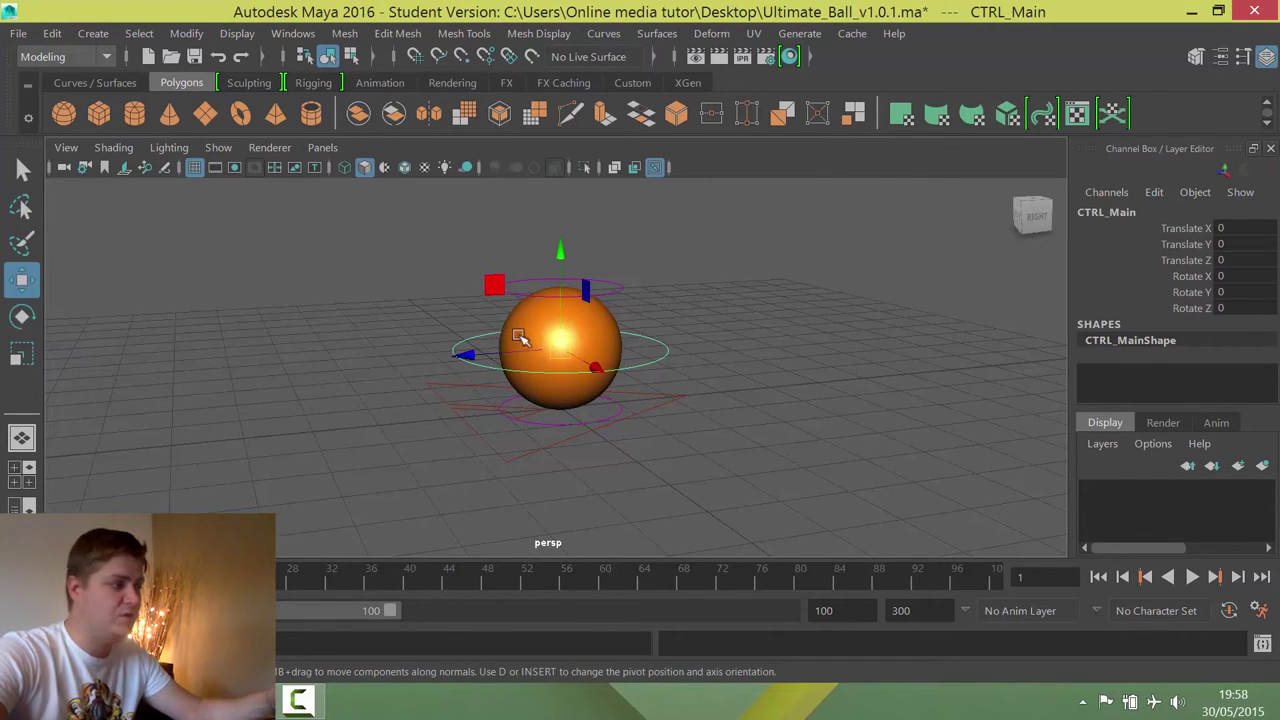
In the side view, raise CTRL_Main about 10 units to Translate Y 10.039.
key(space)
key(space)
scroll(777, 420, down, 6)
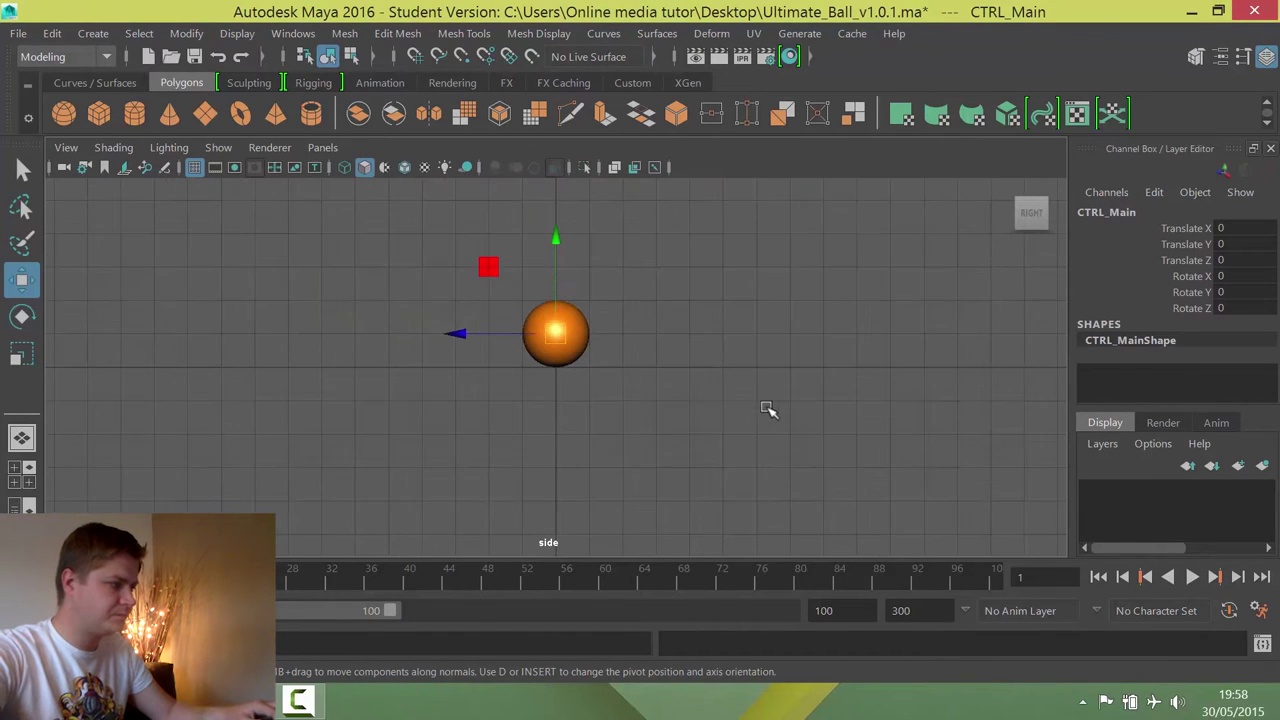
alt+middle_drag(766, 409, 789, 460)
scroll(480, 431, down, 2)
alt+middle_drag(480, 431, 697, 443)
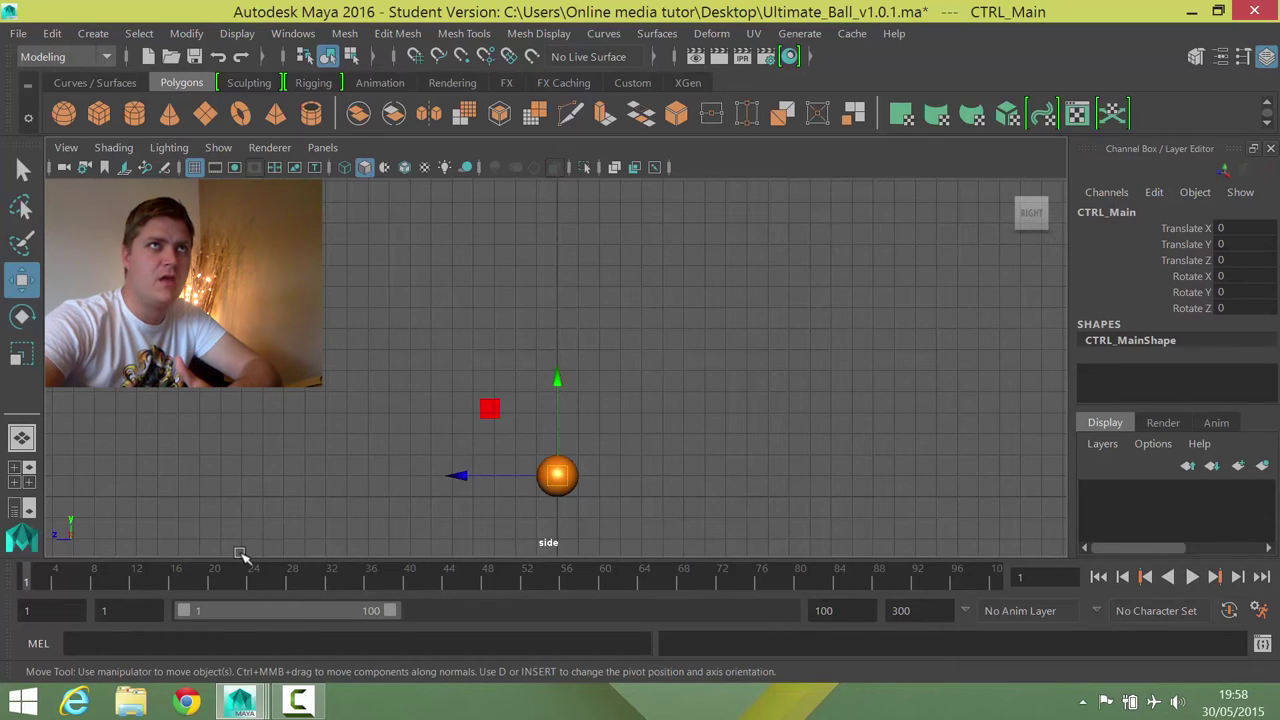
drag(558, 380, 557, 171)
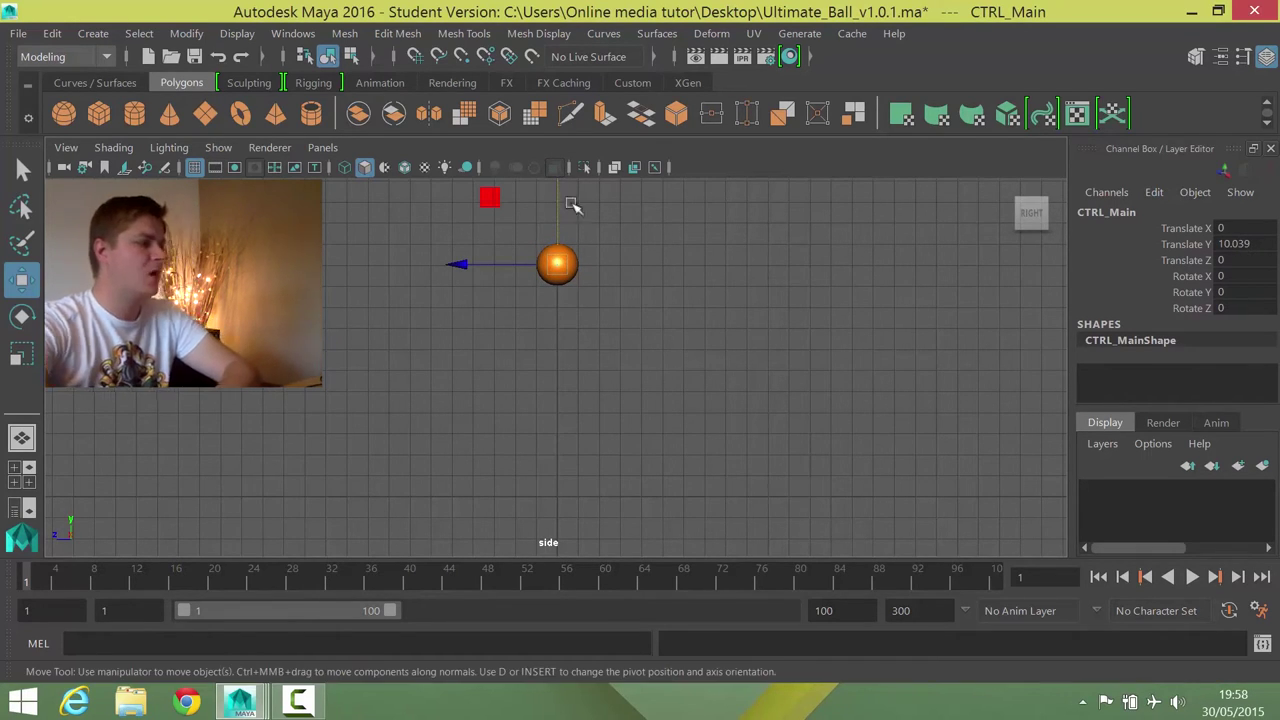
Key the raised ball at frame 1 and advance playback to frame 10.
key(s)
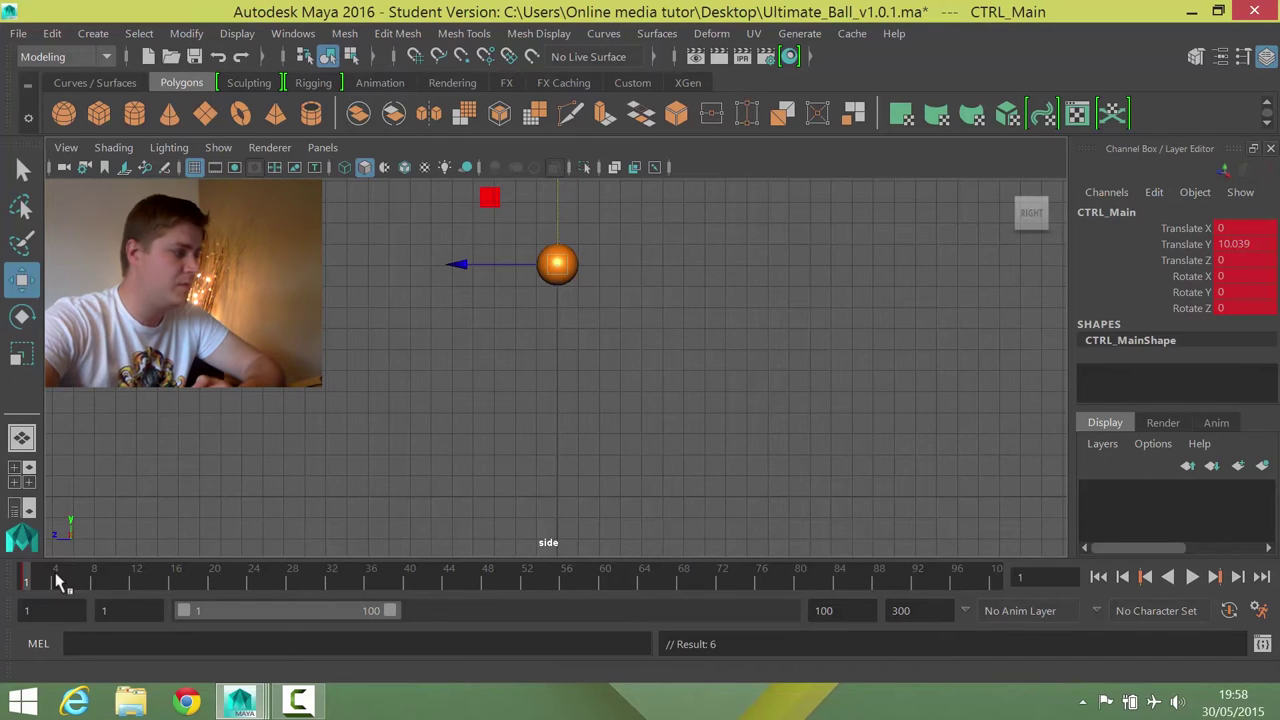
key(alt+v)
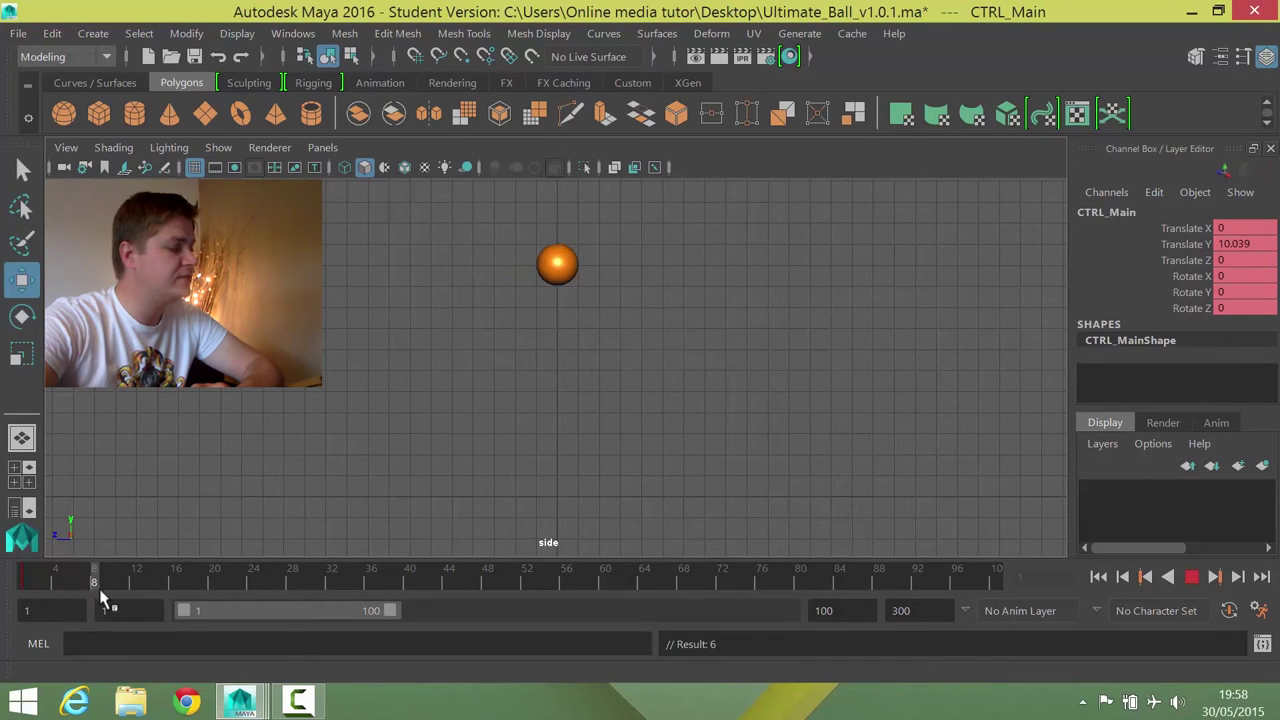
key(alt+v)
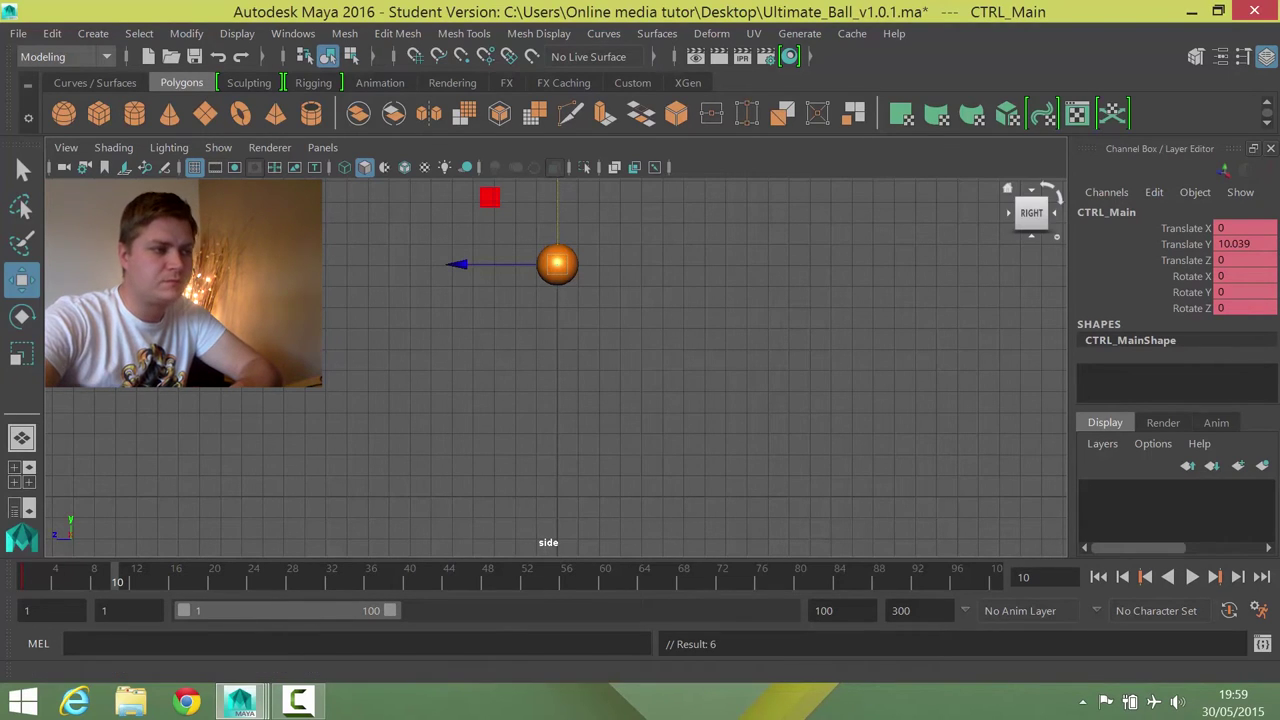
Set CTRL_Main's Translate Y to 0 at frame 10.
double_click(1232, 244)
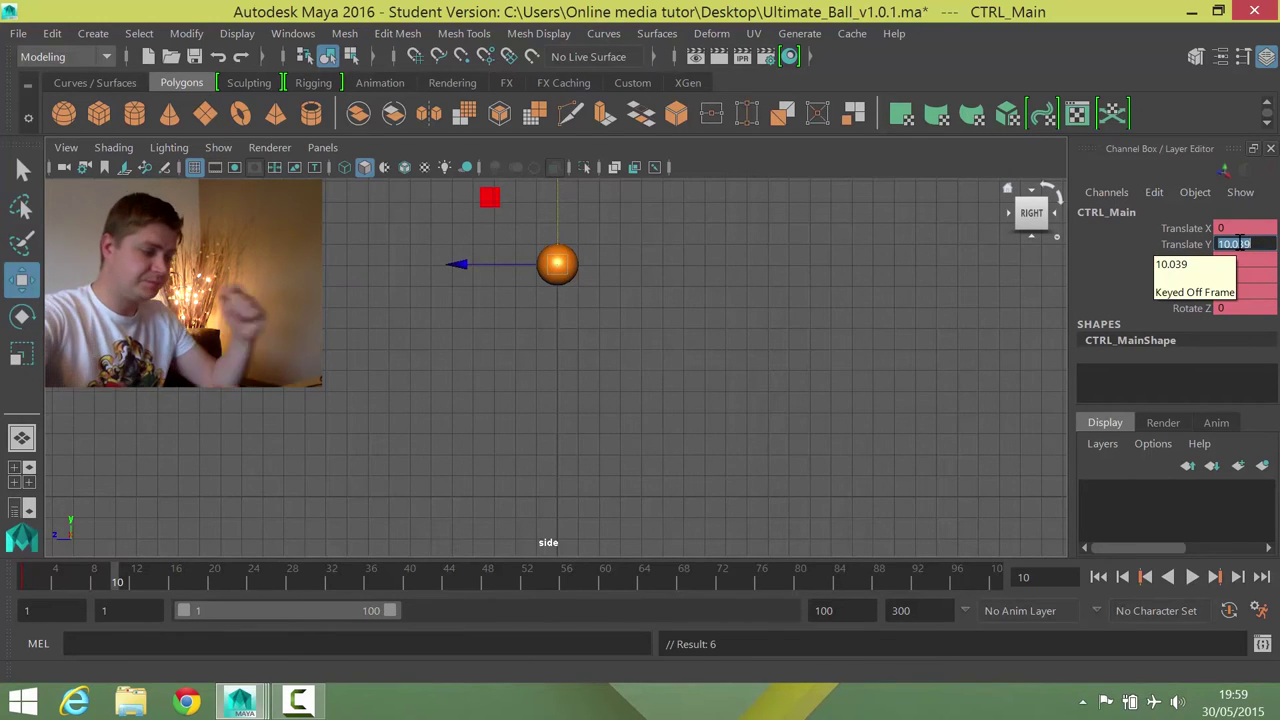
text(0)
key(Return)
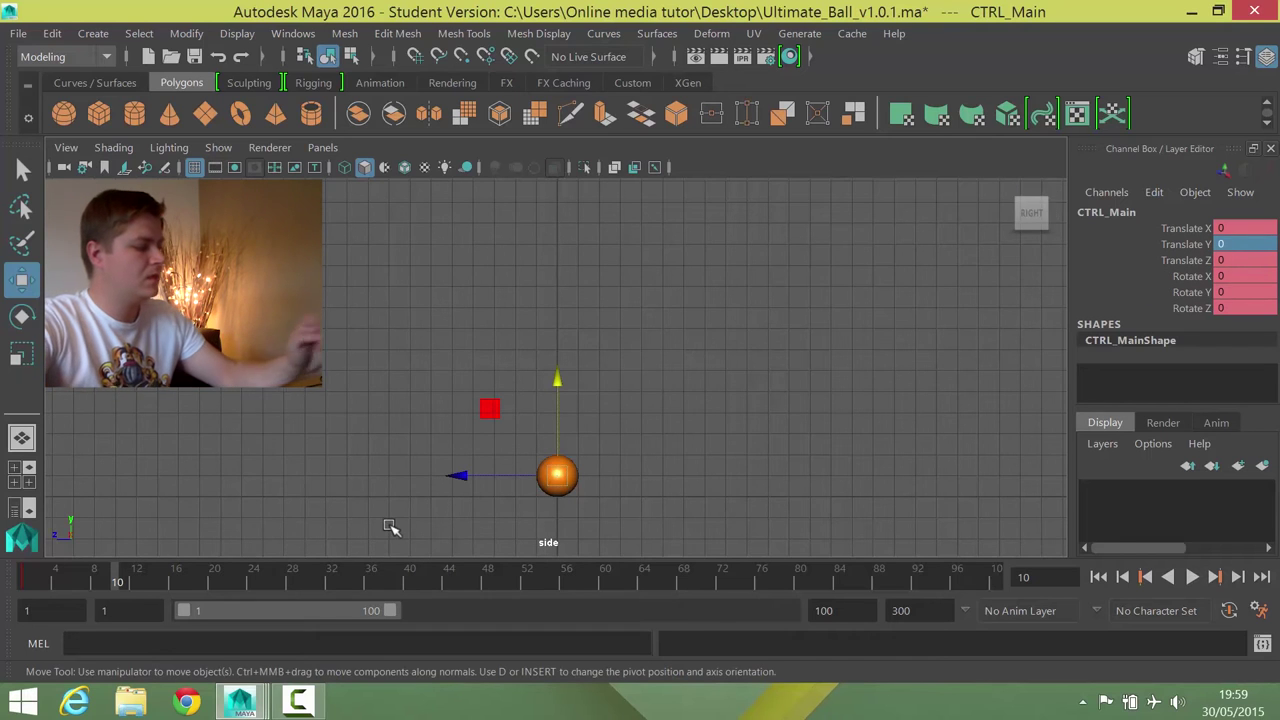
Key the ground contact at frame 10, then play and scrub to check the fall.
key(s)
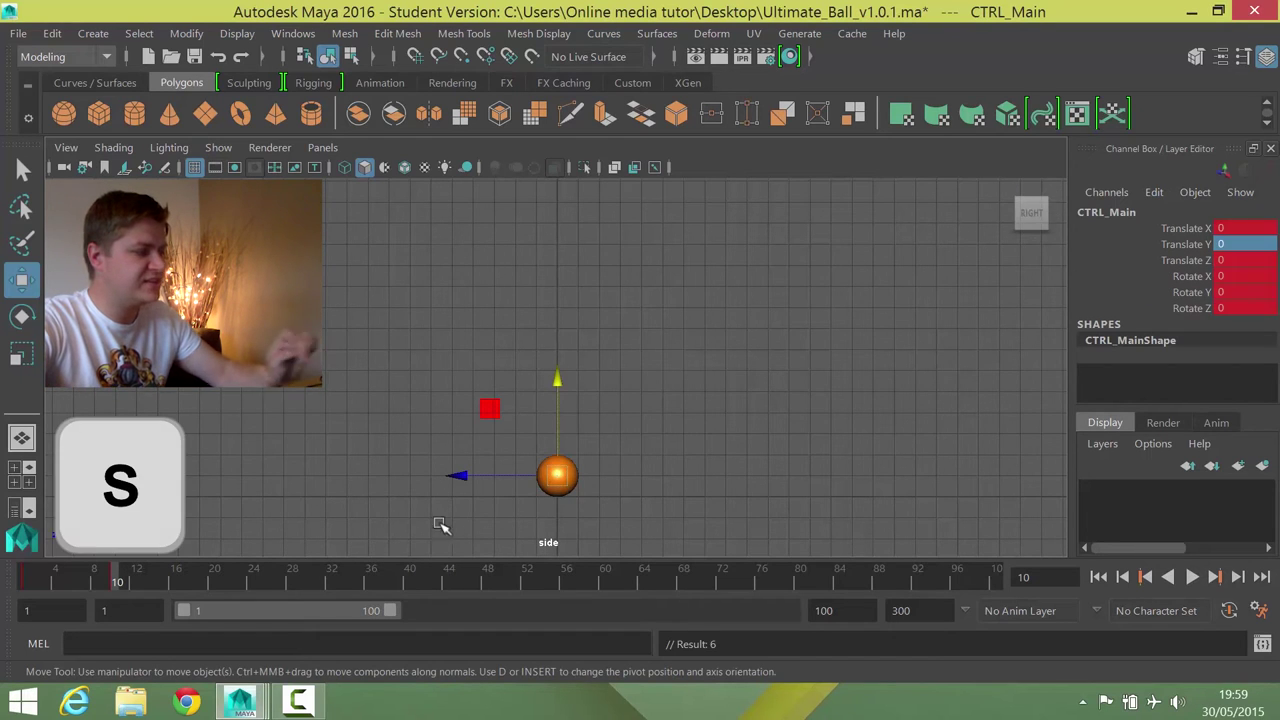
key(alt+v)
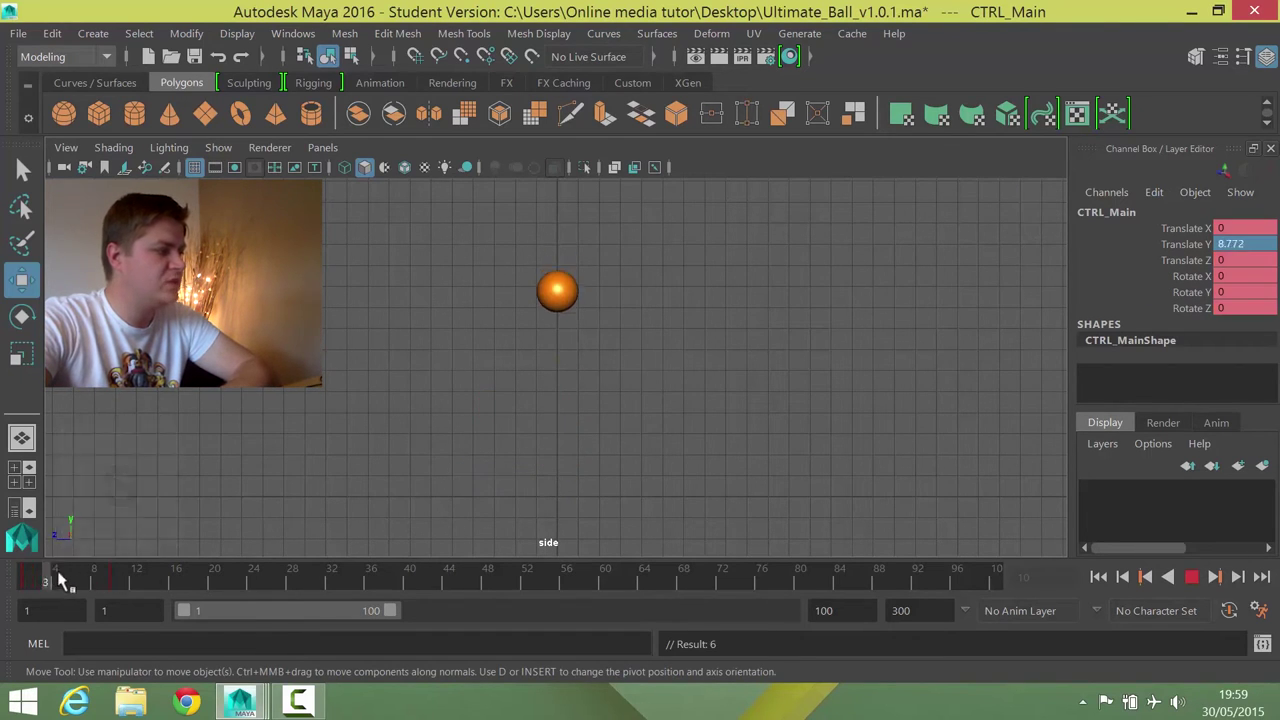
drag(44, 581, 114, 575)
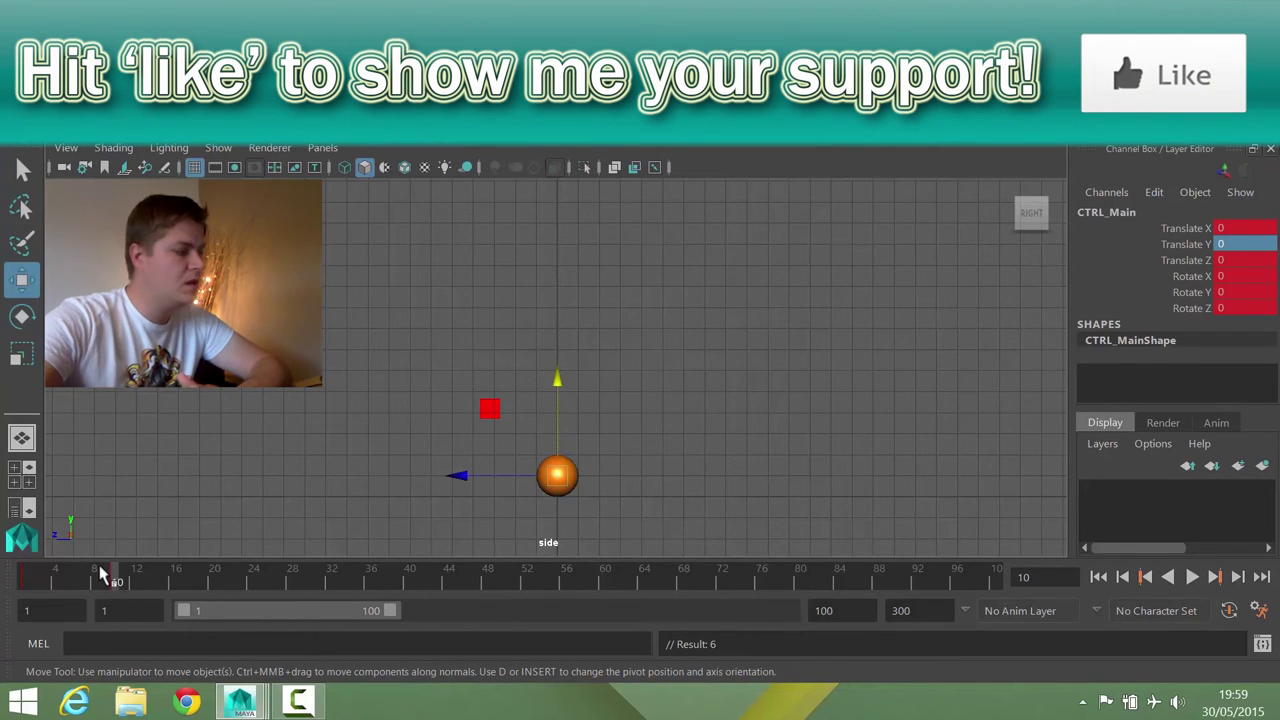
At frame 16, raise the ball to Translate Y 6.017 and key it.
drag(118, 585, 176, 589)
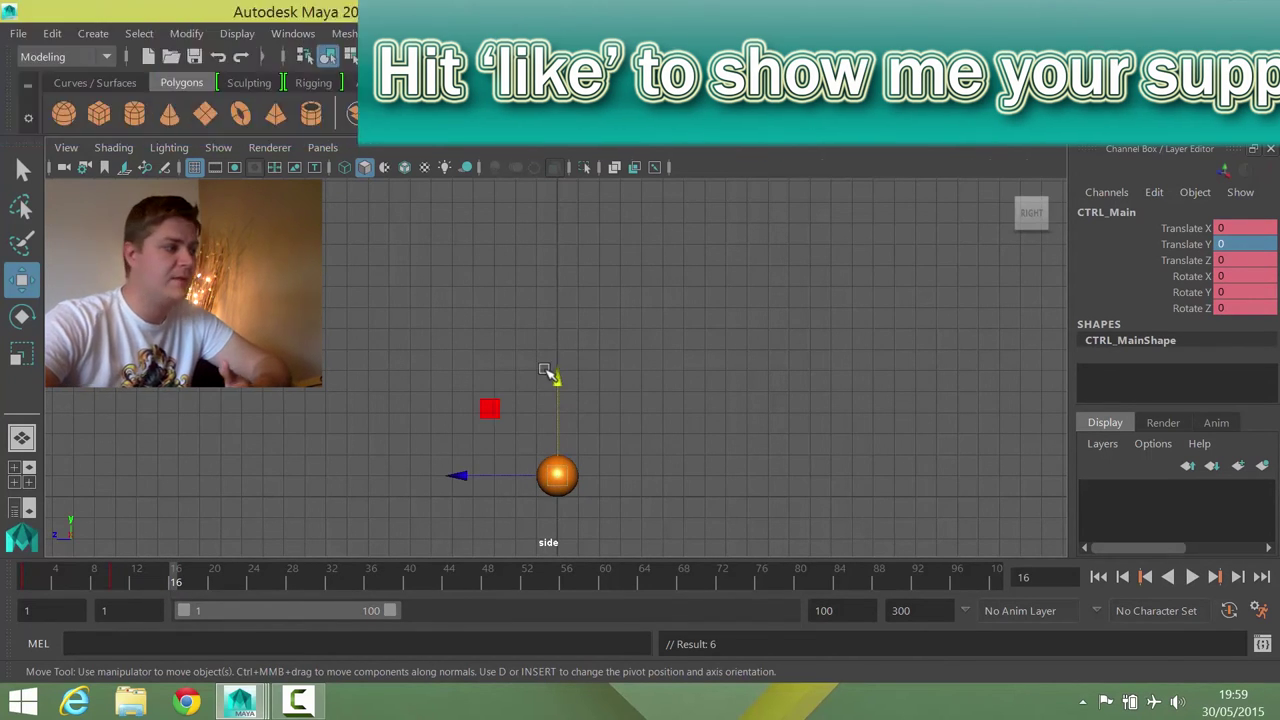
drag(558, 380, 574, 256)
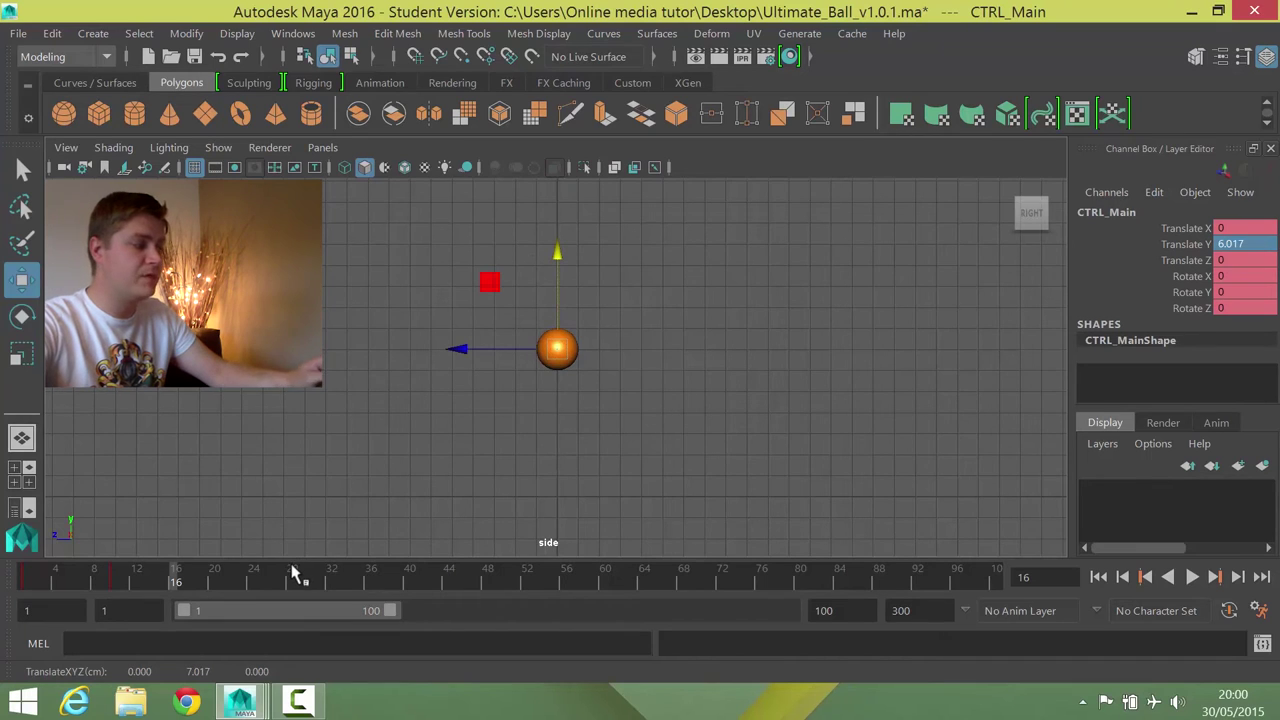
key(s)
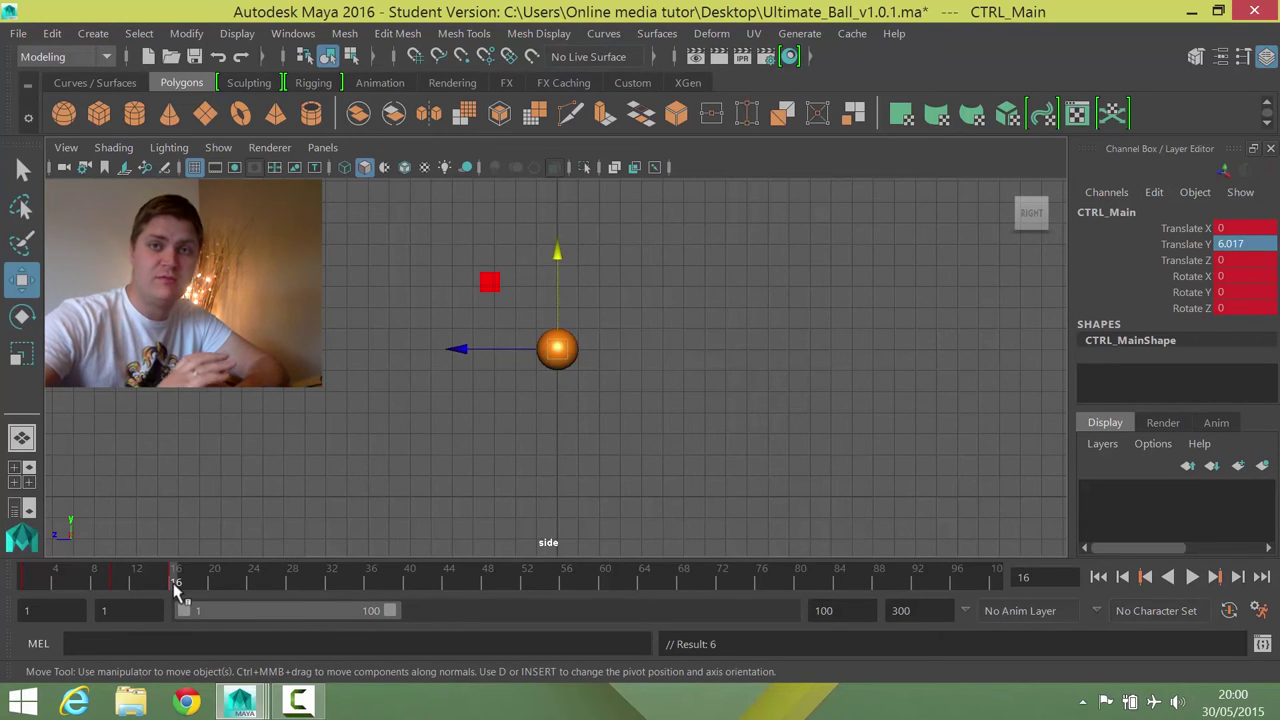
At frame 22, set Translate Y to 0, key it, and review the bounce.
key(alt+v)
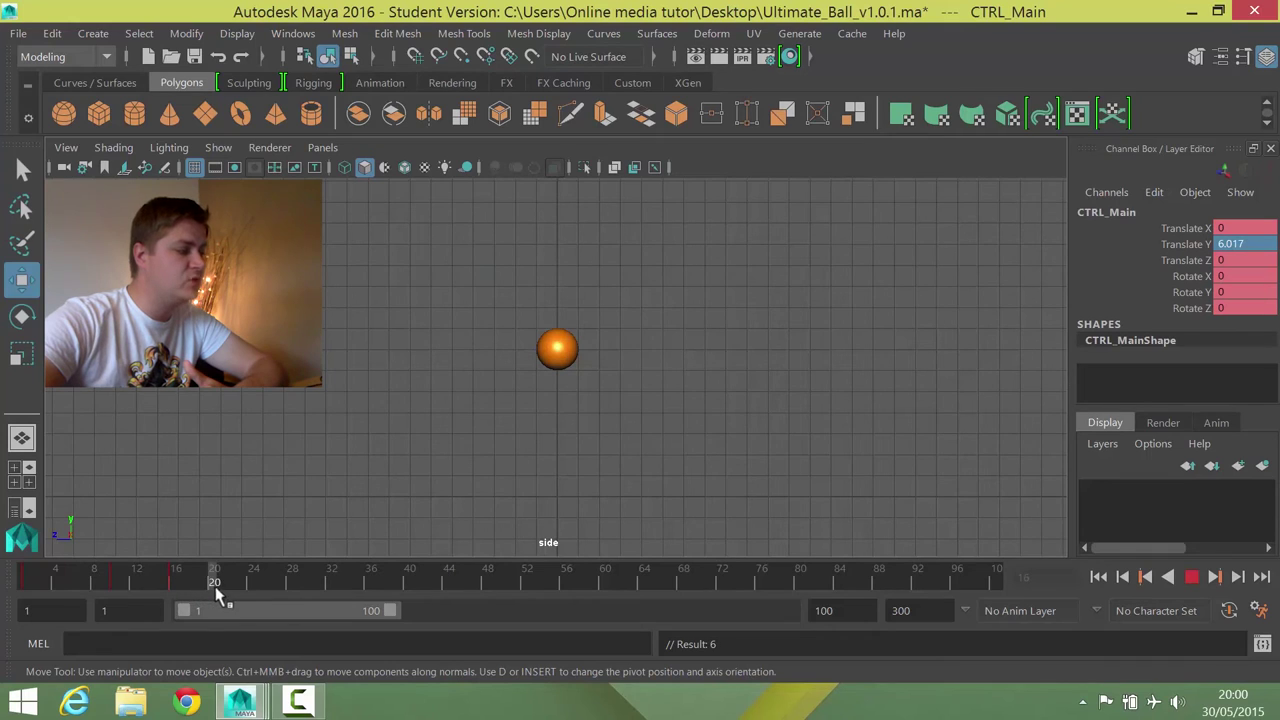
key(alt+v)
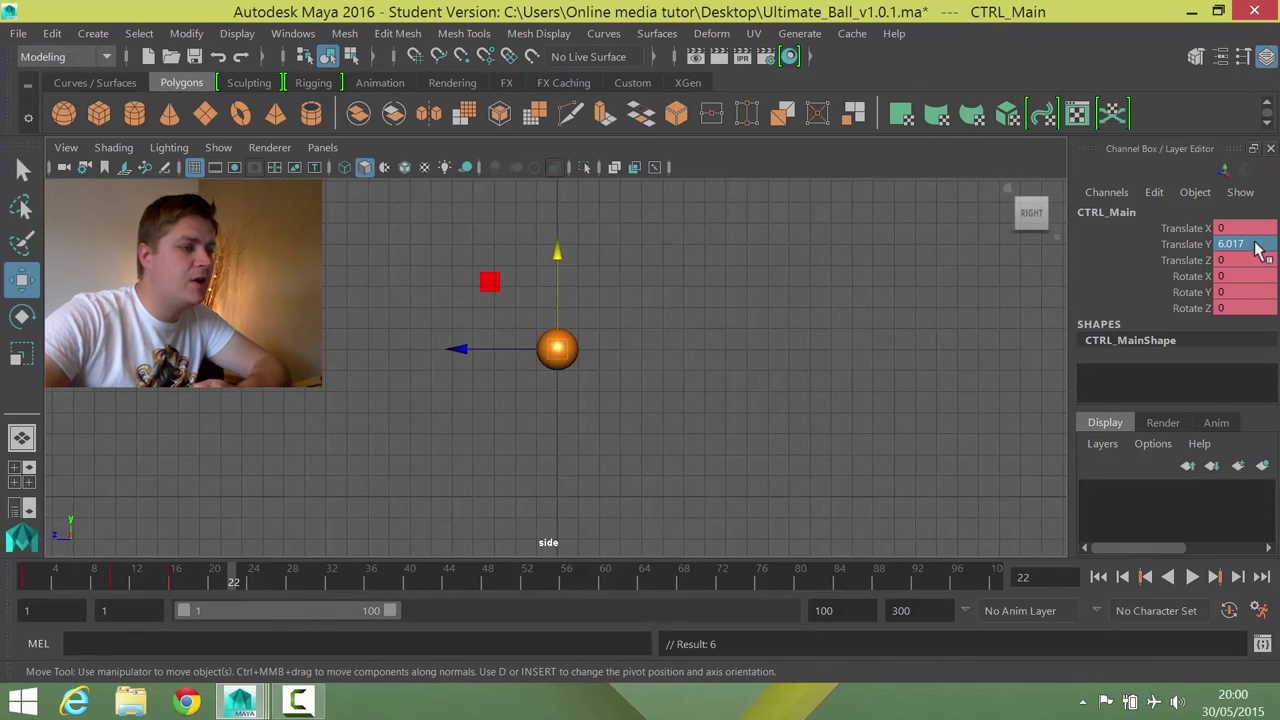
text(0)
key(Return)
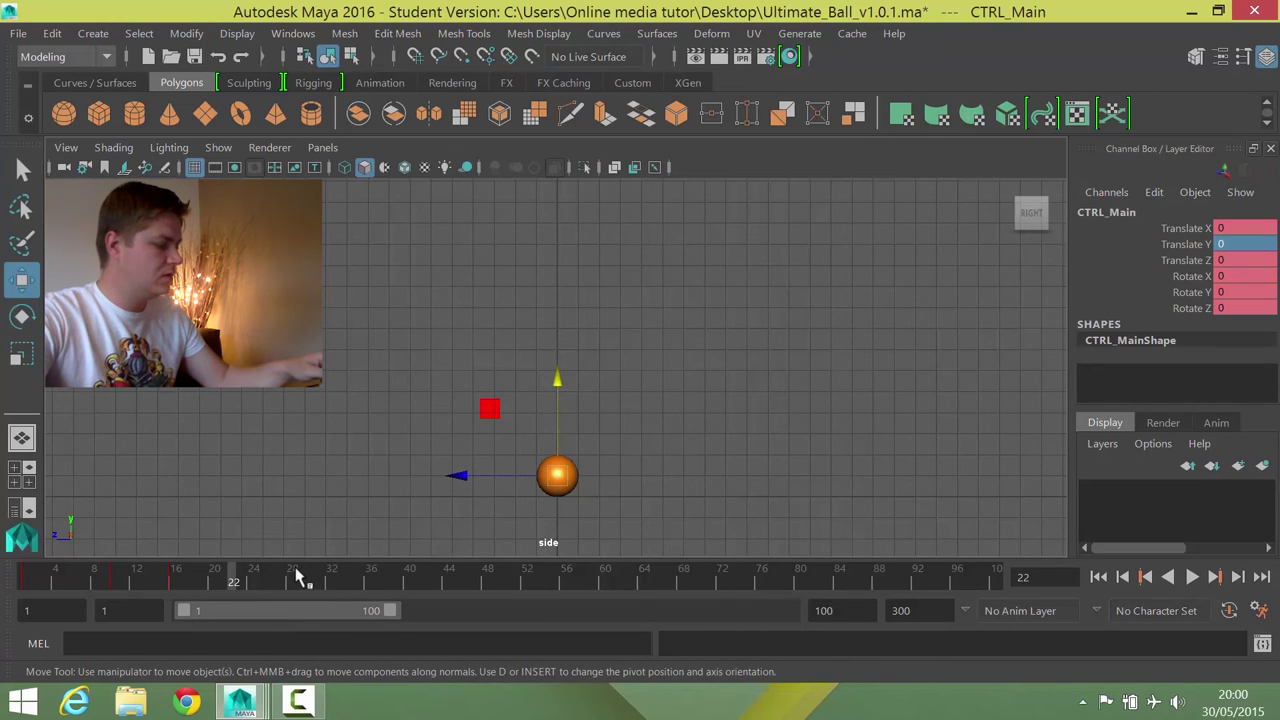
key(s)
key(alt+v)
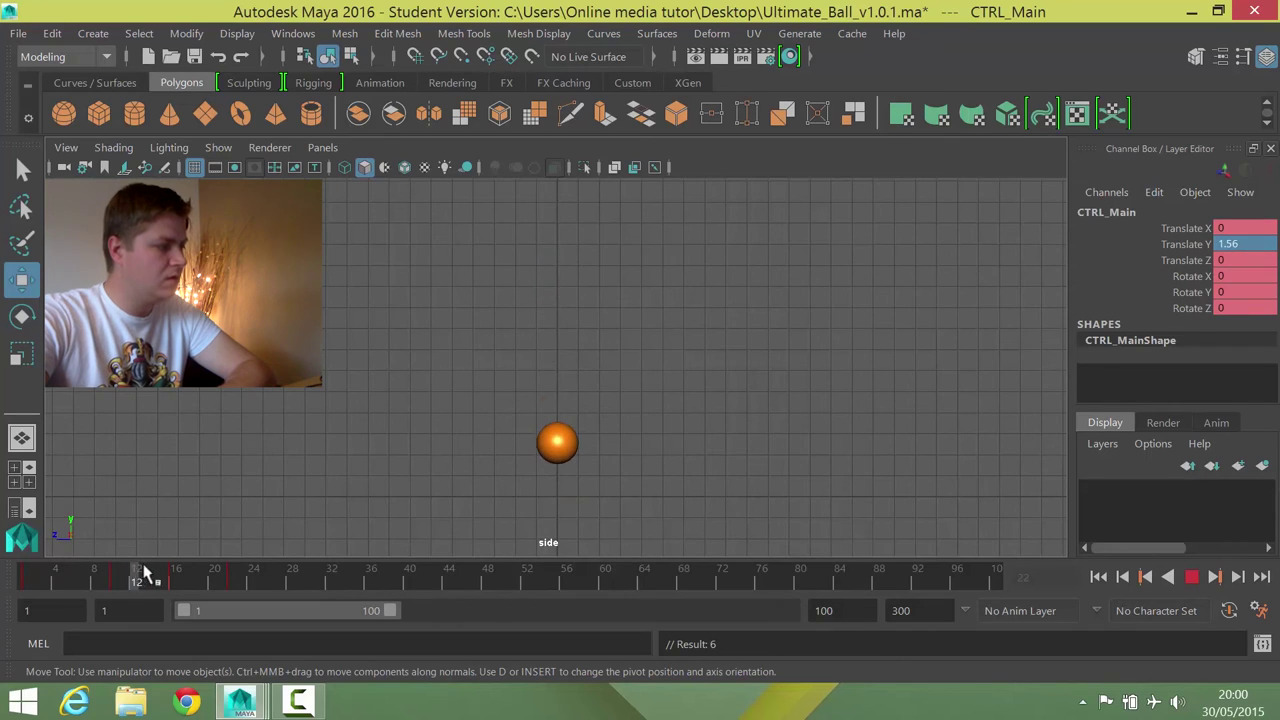
drag(146, 572, 230, 580)
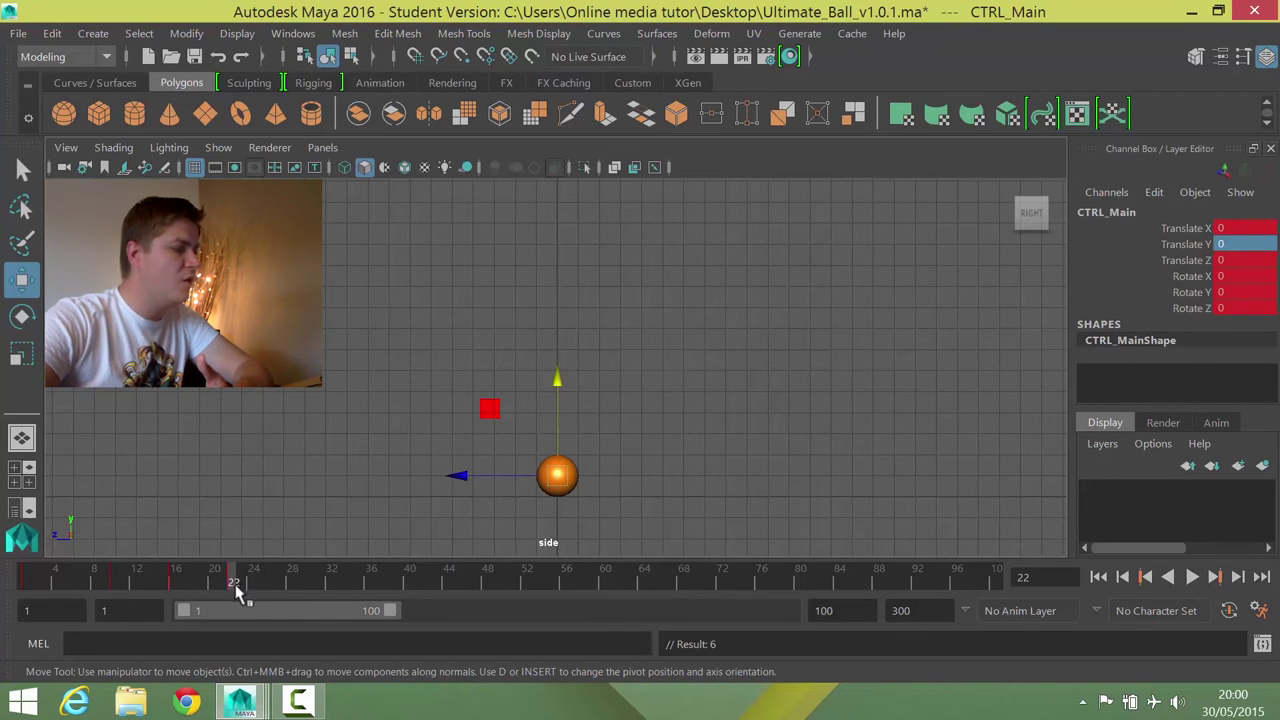
At frame 26, raise the ball to Translate Y 3.927 and key it.
drag(237, 586, 276, 591)
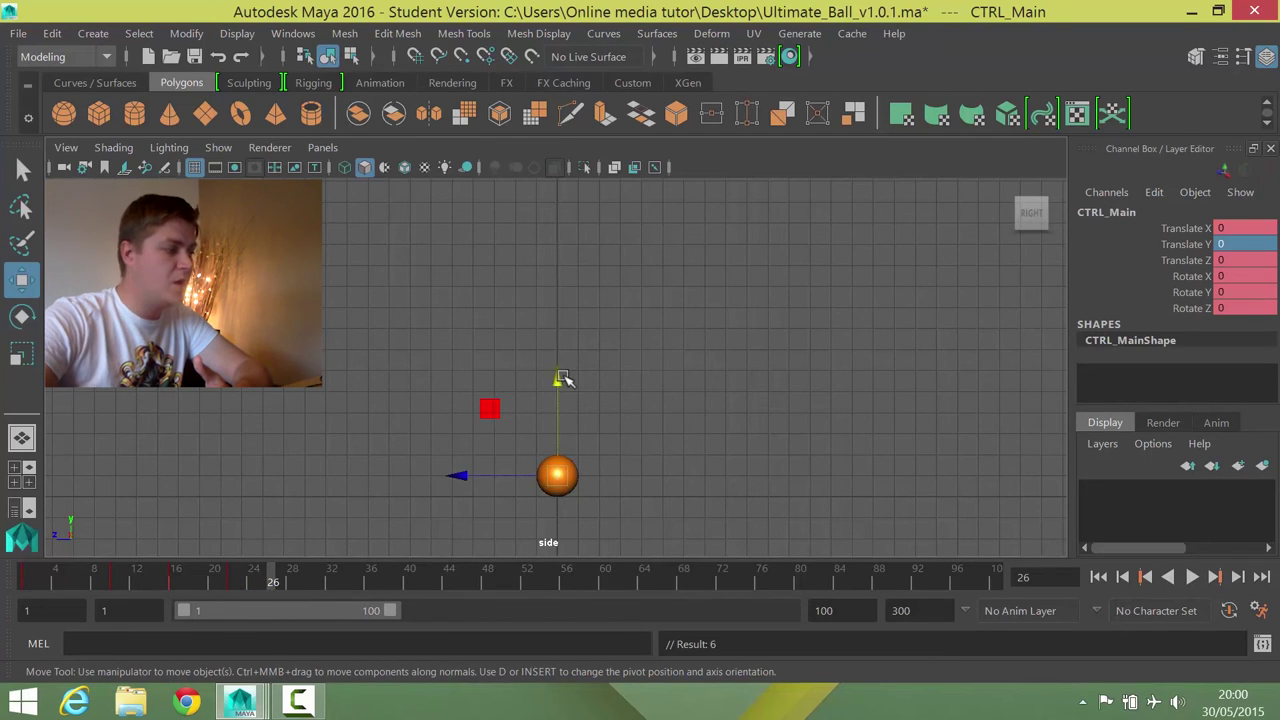
drag(558, 376, 572, 296)
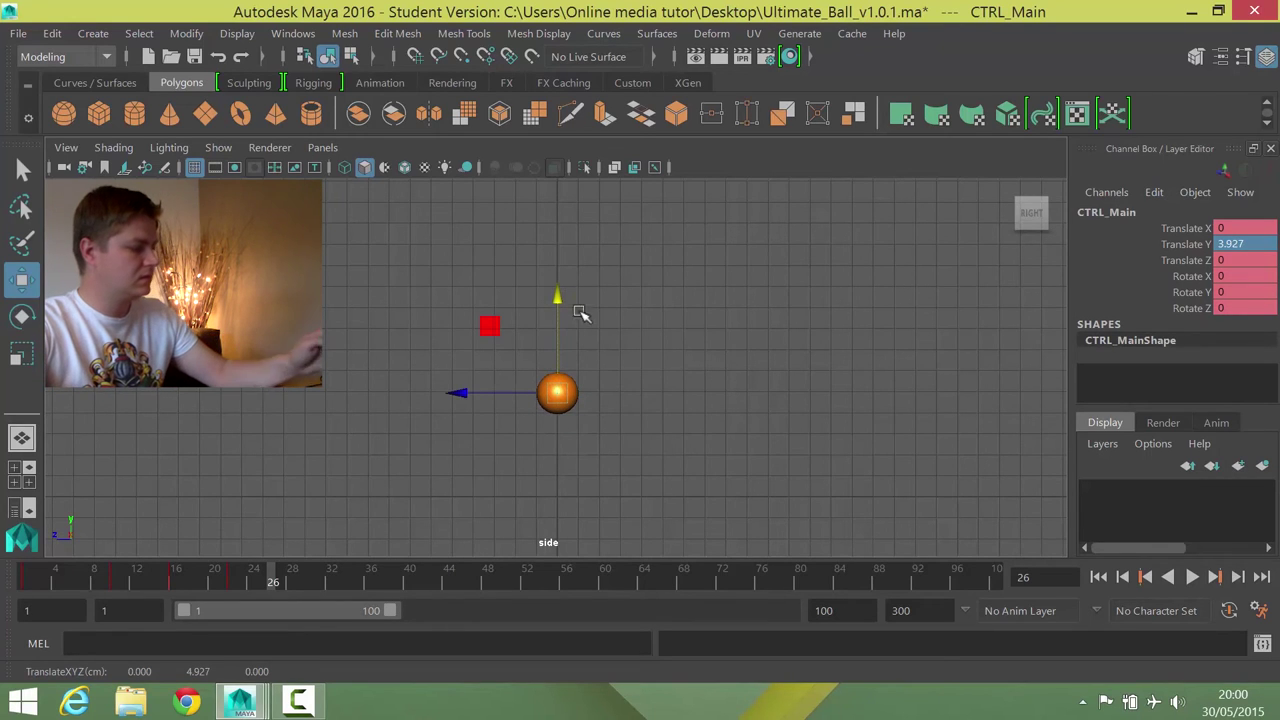
key(s)
At frame 30, set Translate Y to 0 and key the landing.
drag(278, 583, 311, 585)
text(0)
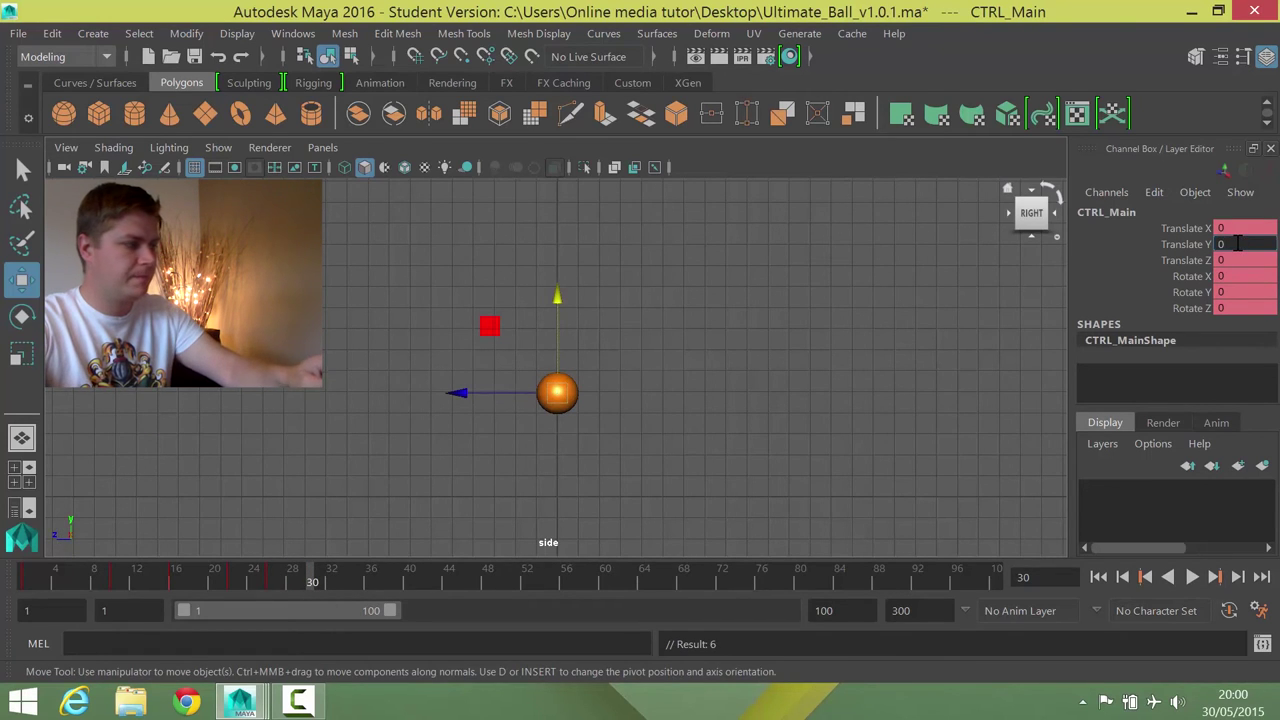
key(Return)
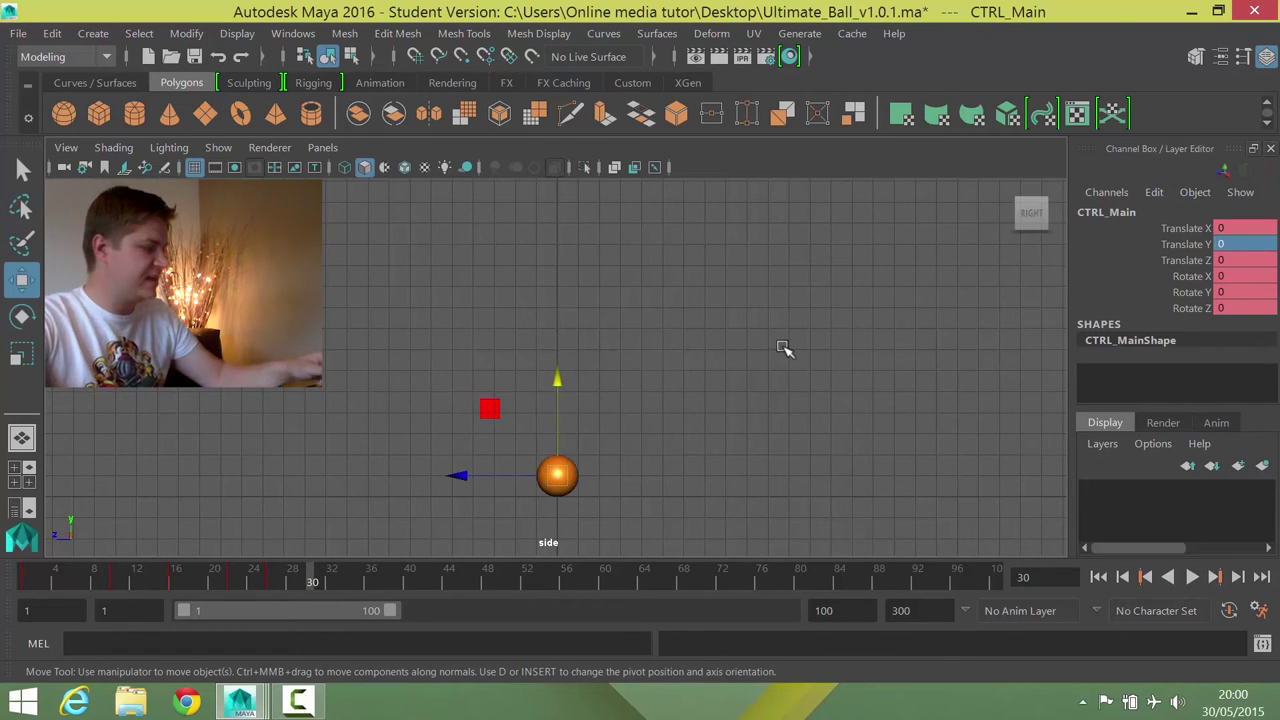
key(s)
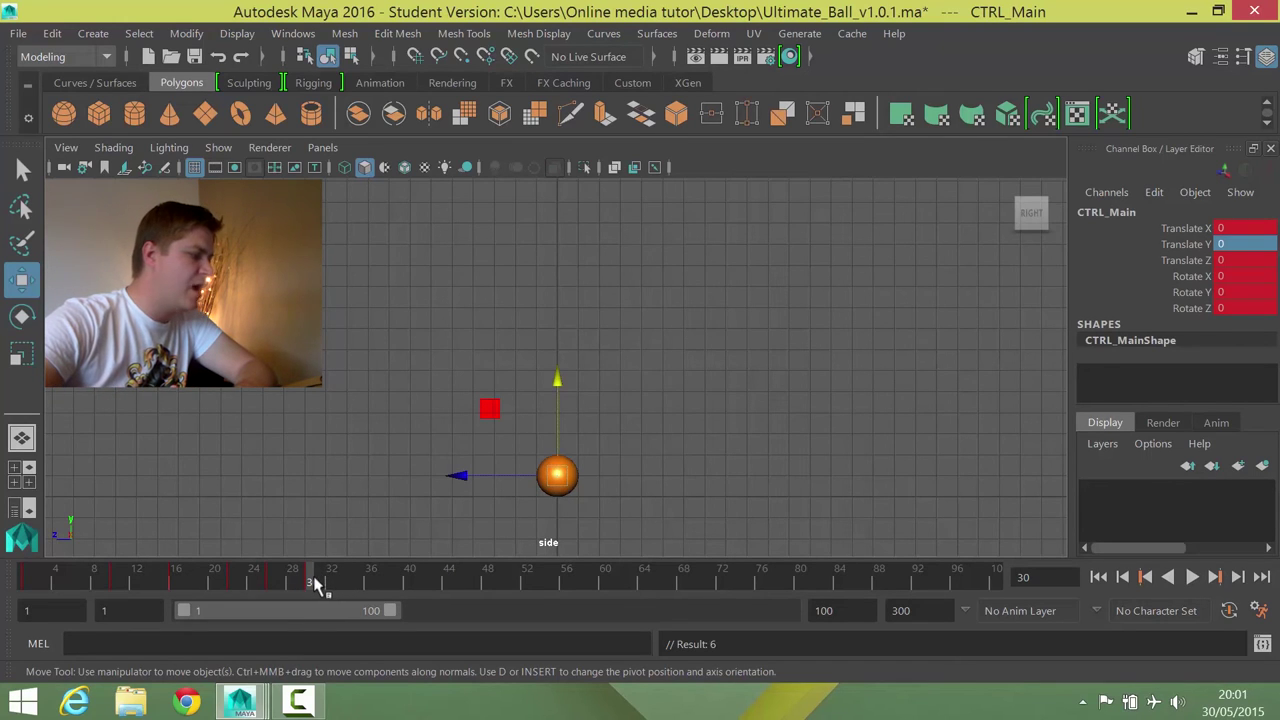
Raise the ball for a lower third peak at frame 33, then key it grounded at Translate Y 0 on frame 36.
drag(314, 585, 341, 590)
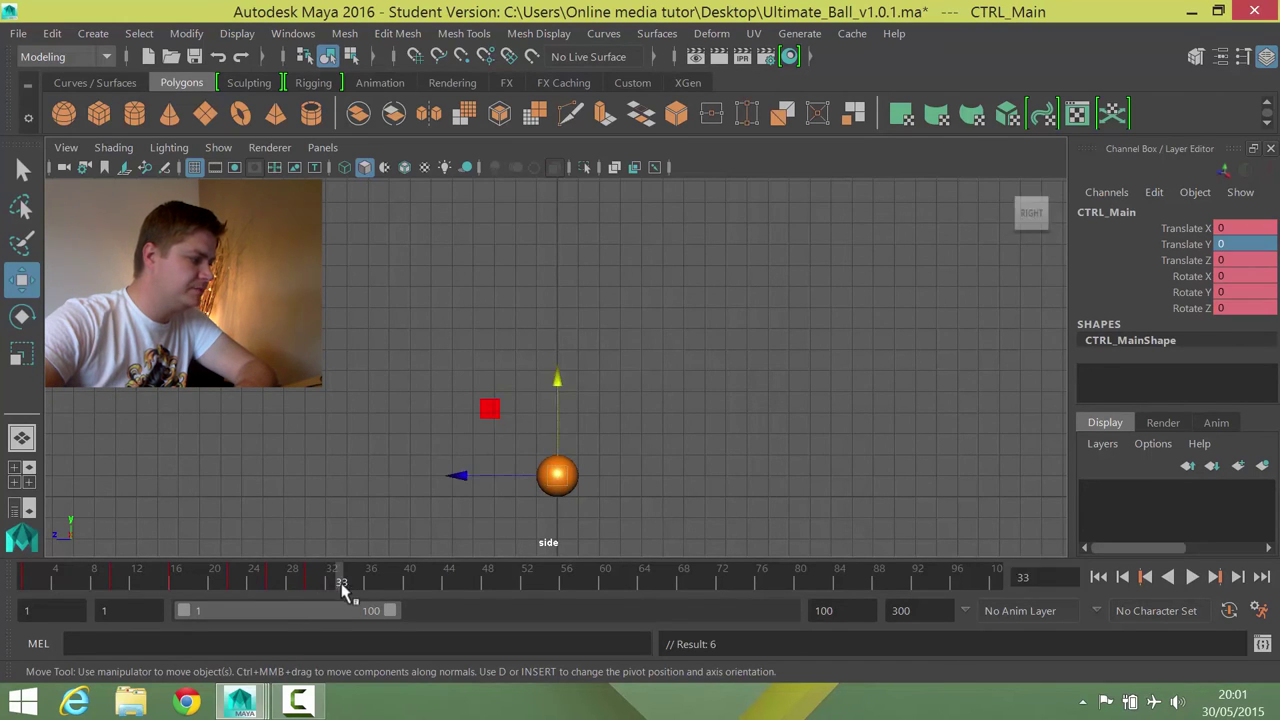
click(559, 383)
drag(561, 384, 561, 334)
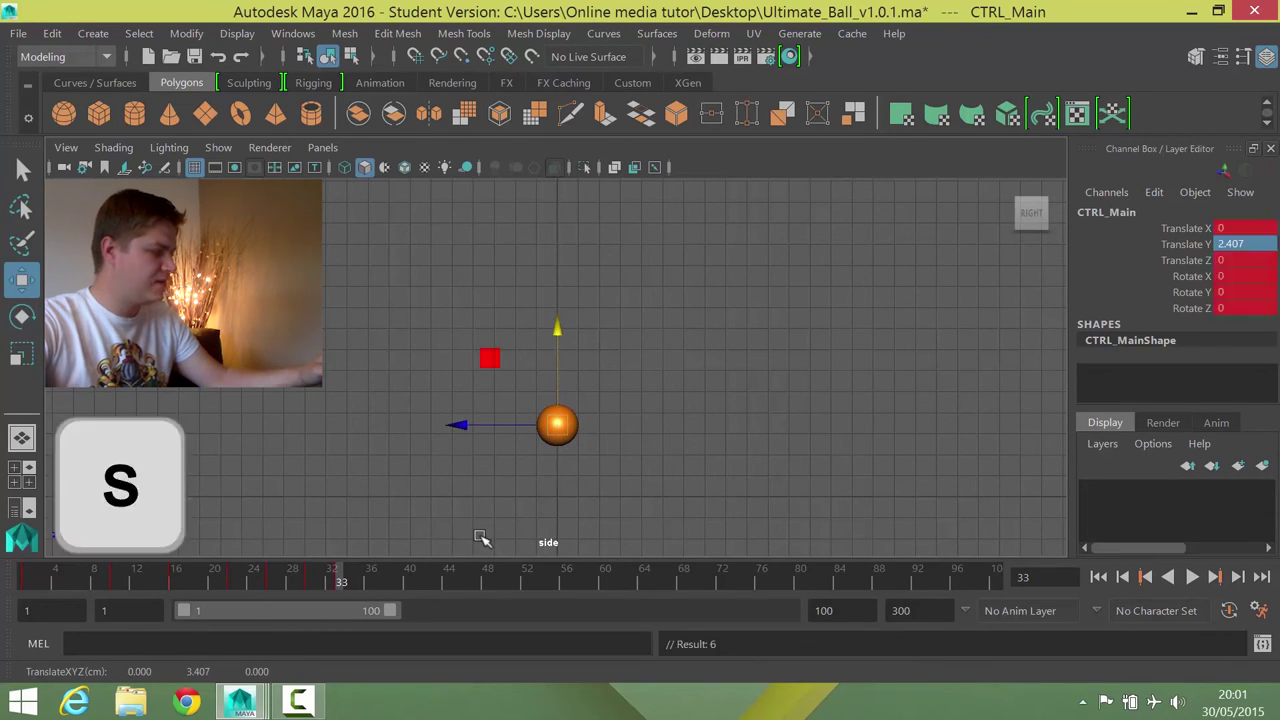
drag(340, 580, 370, 582)
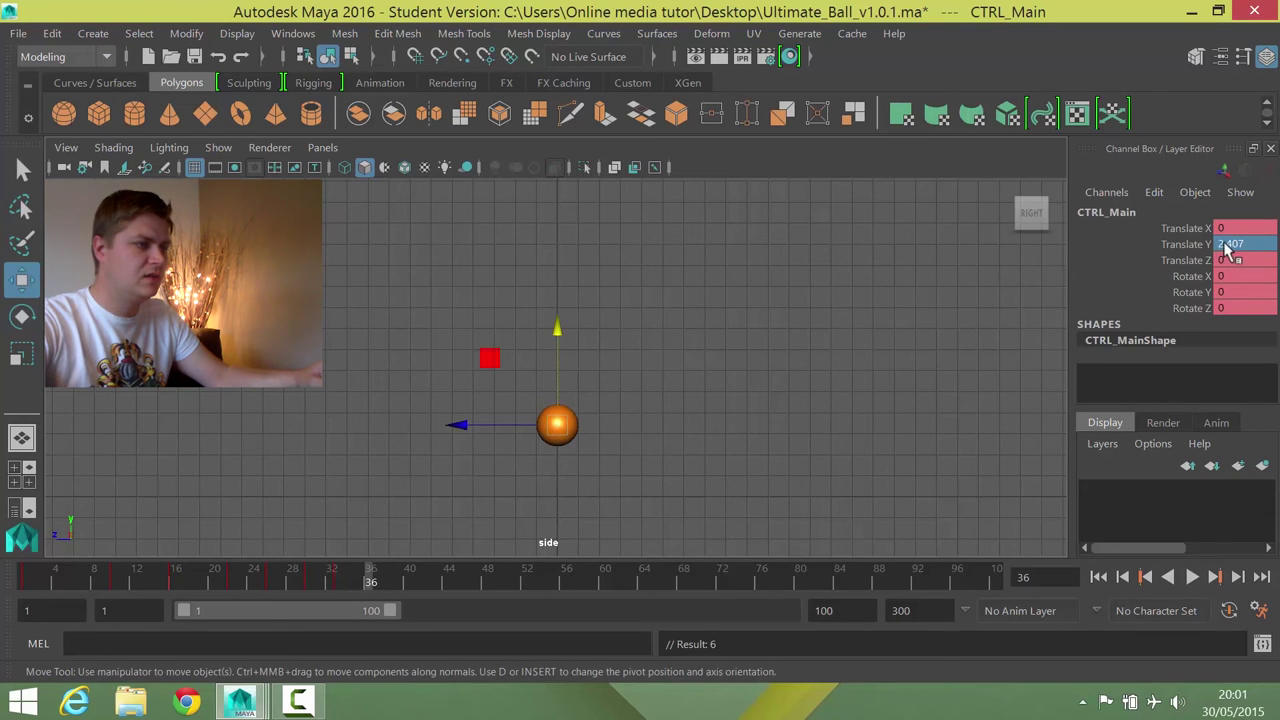
text(0)
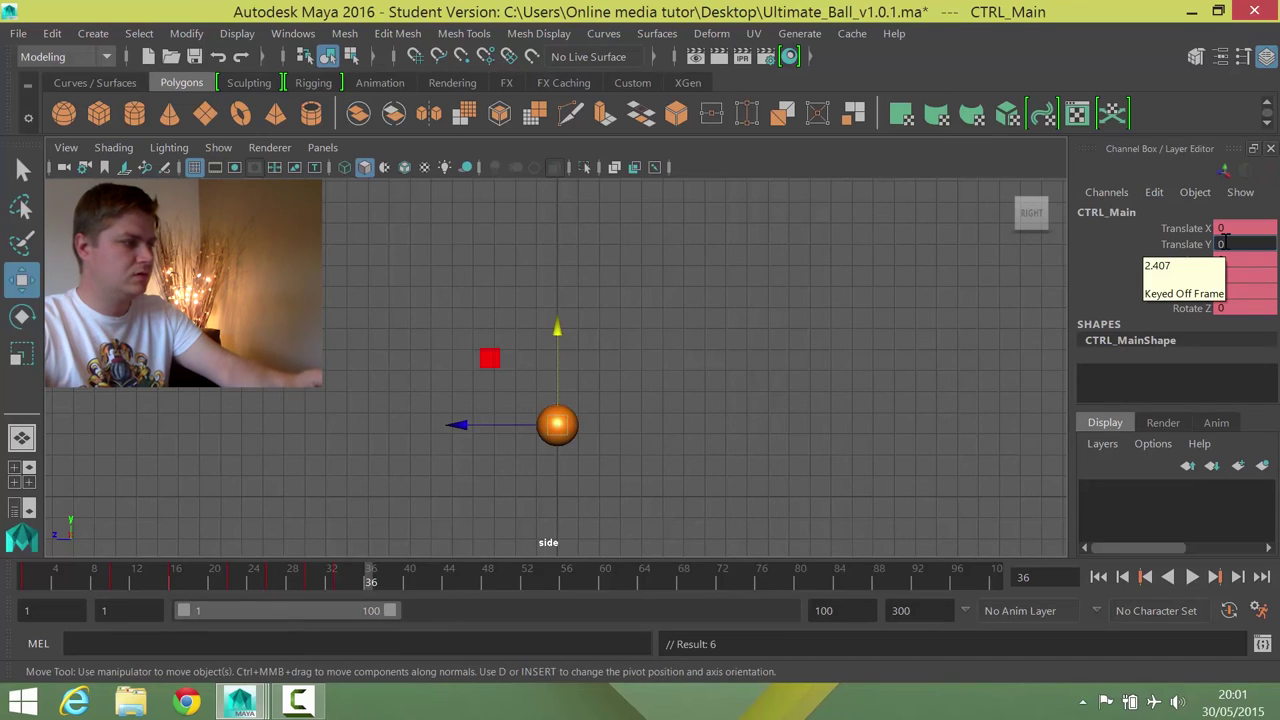
key(Return)
key(s)
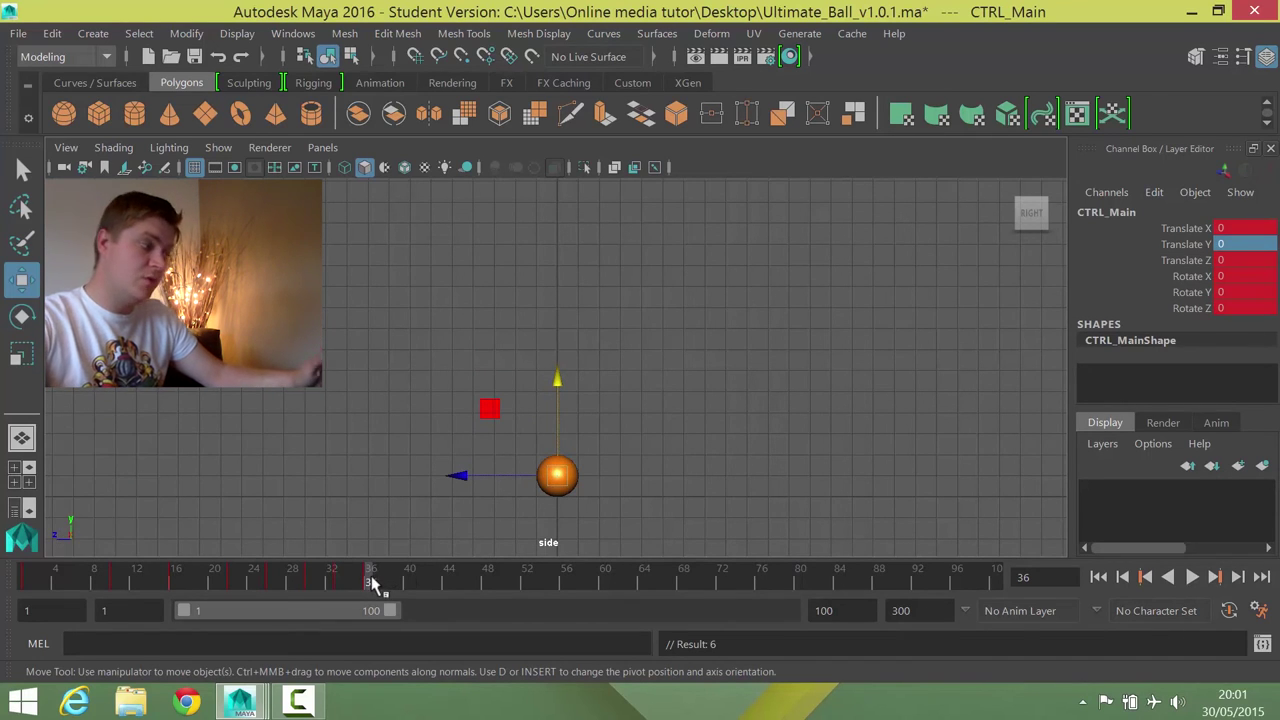
Key a small hop of about 1.393 at frame 38 and the landing at Translate Y 0 on frame 40.
drag(370, 582, 388, 584)
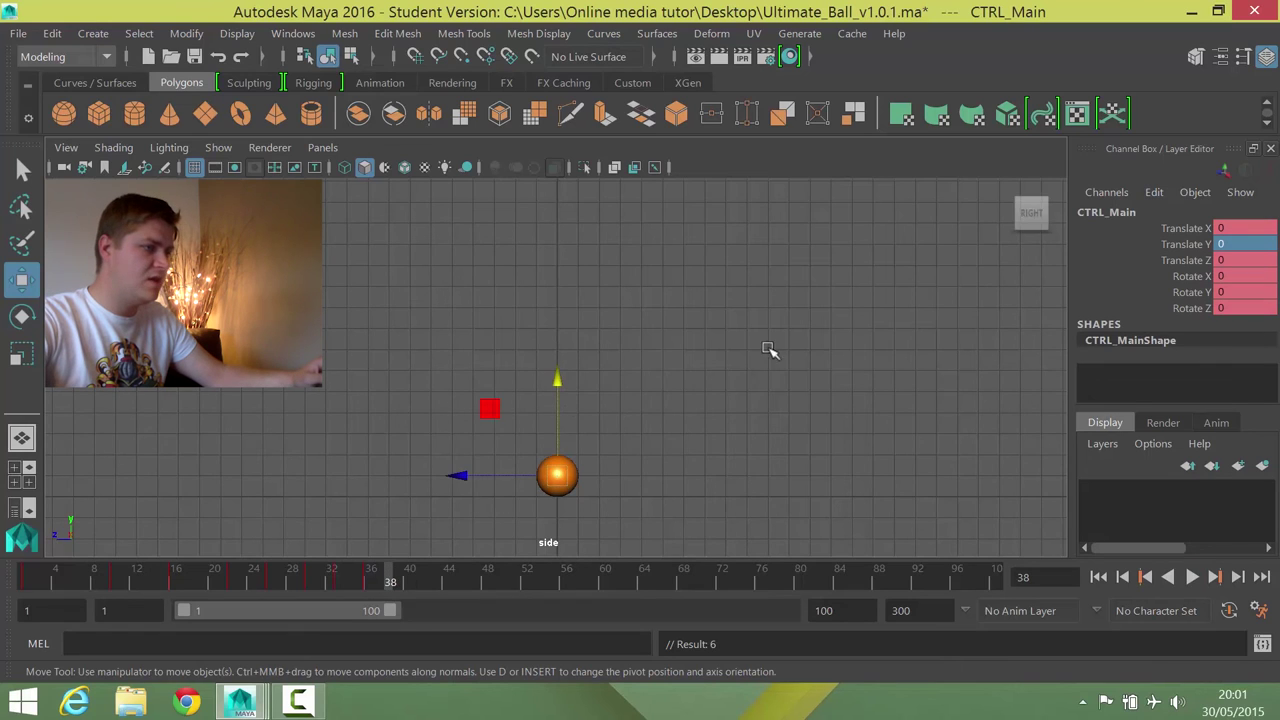
drag(567, 386, 563, 355)
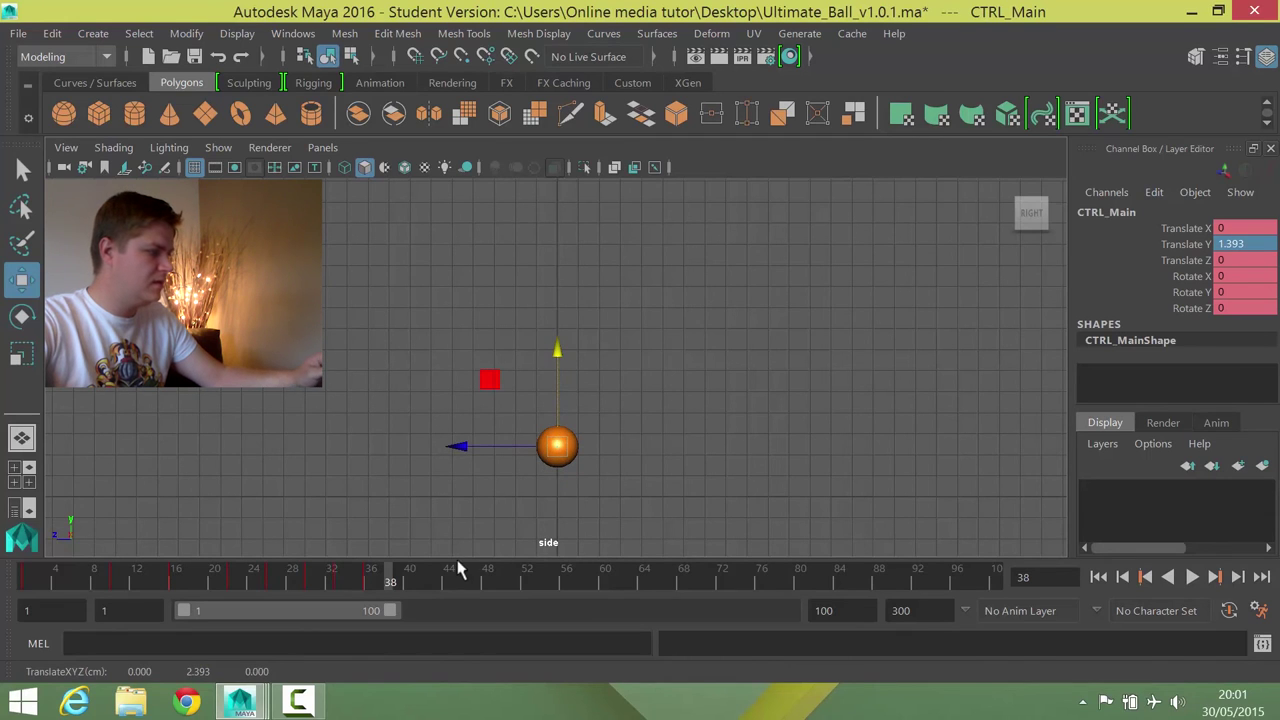
key(s)
drag(391, 574, 409, 580)
double_click(1230, 244)
text(0)
key(Return)
key(s)
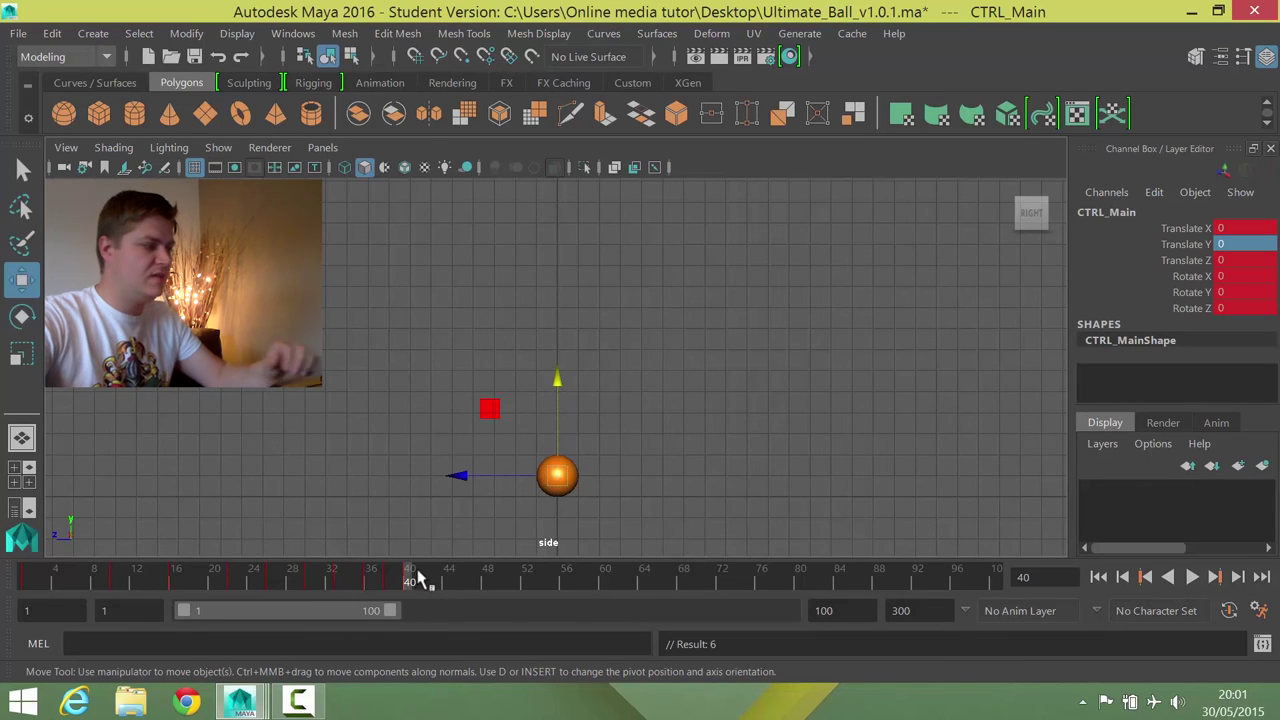
Key a slight lift at frame 41 and the ball back on the ground at frame 42.
key(alt+v)
key(alt+v)
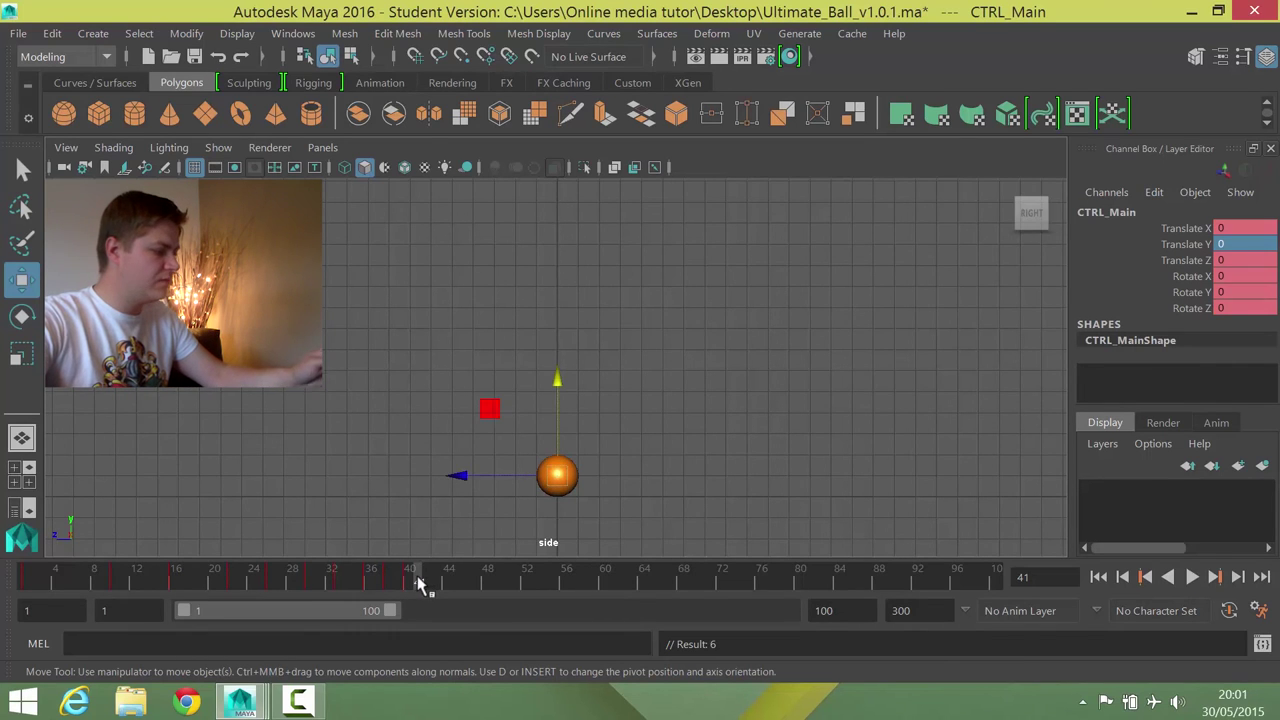
drag(562, 382, 562, 362)
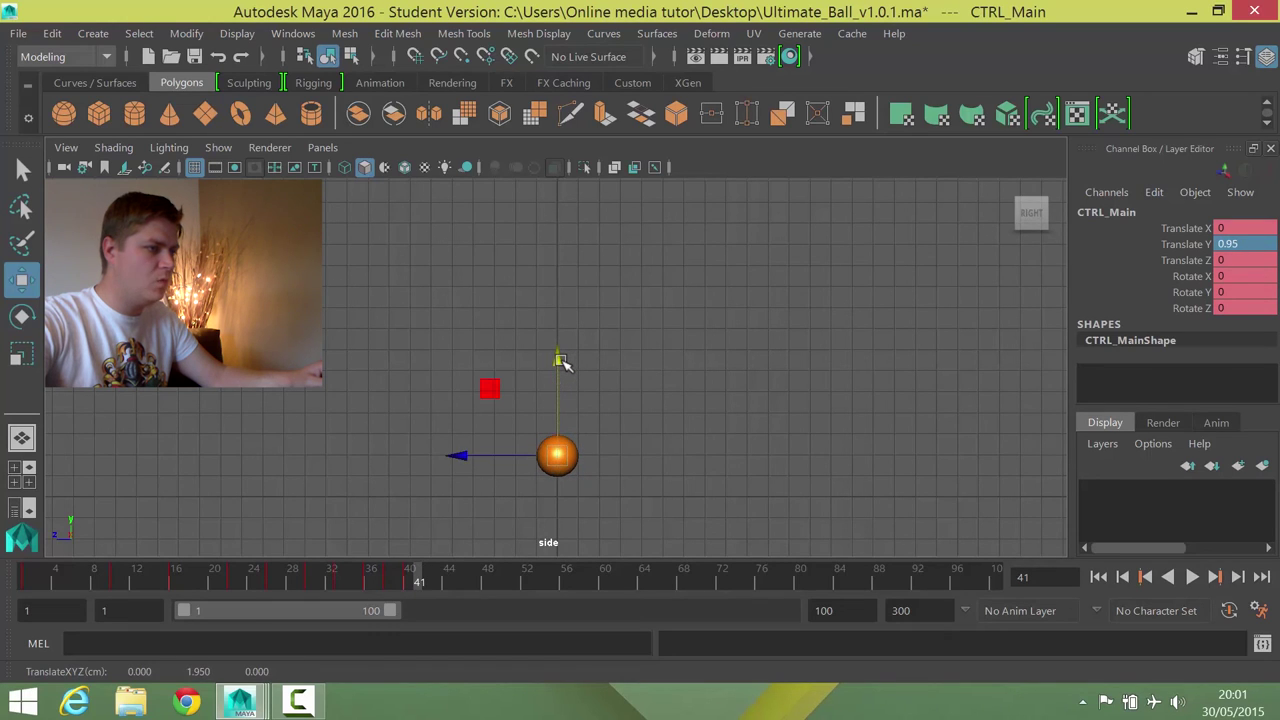
key(s)
drag(414, 577, 429, 580)
text(0)
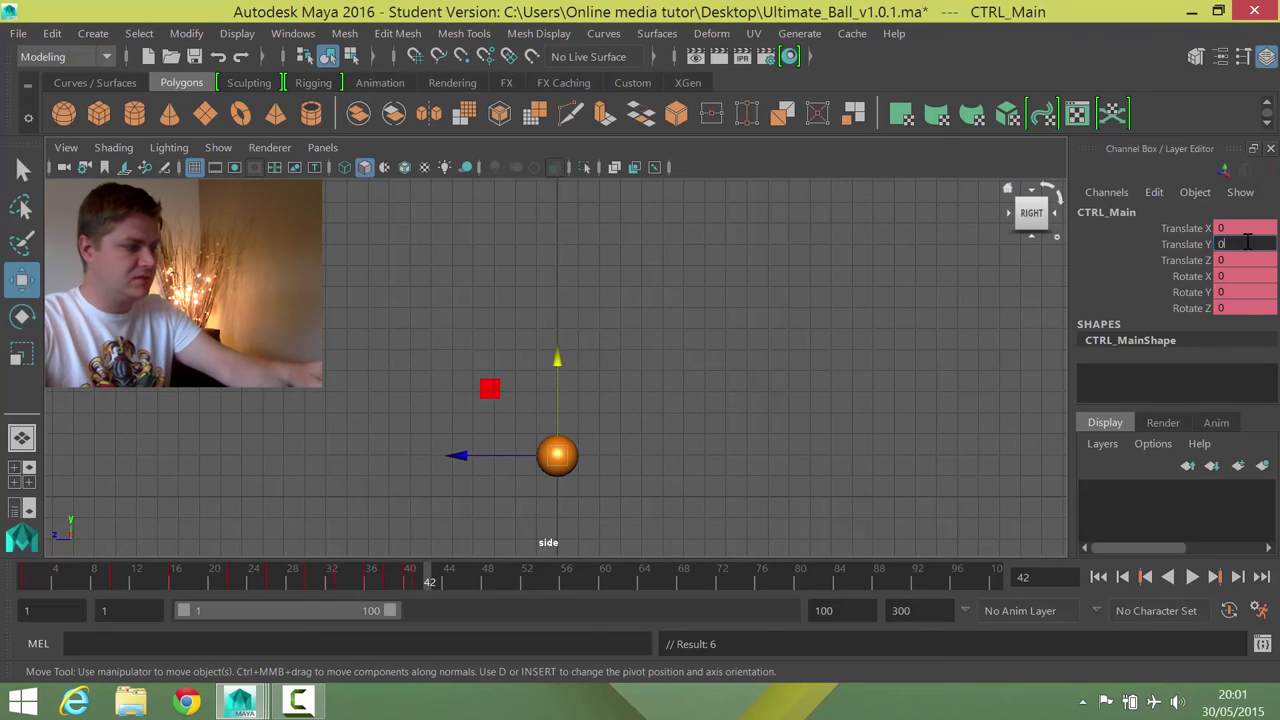
key(Return)
key(s)
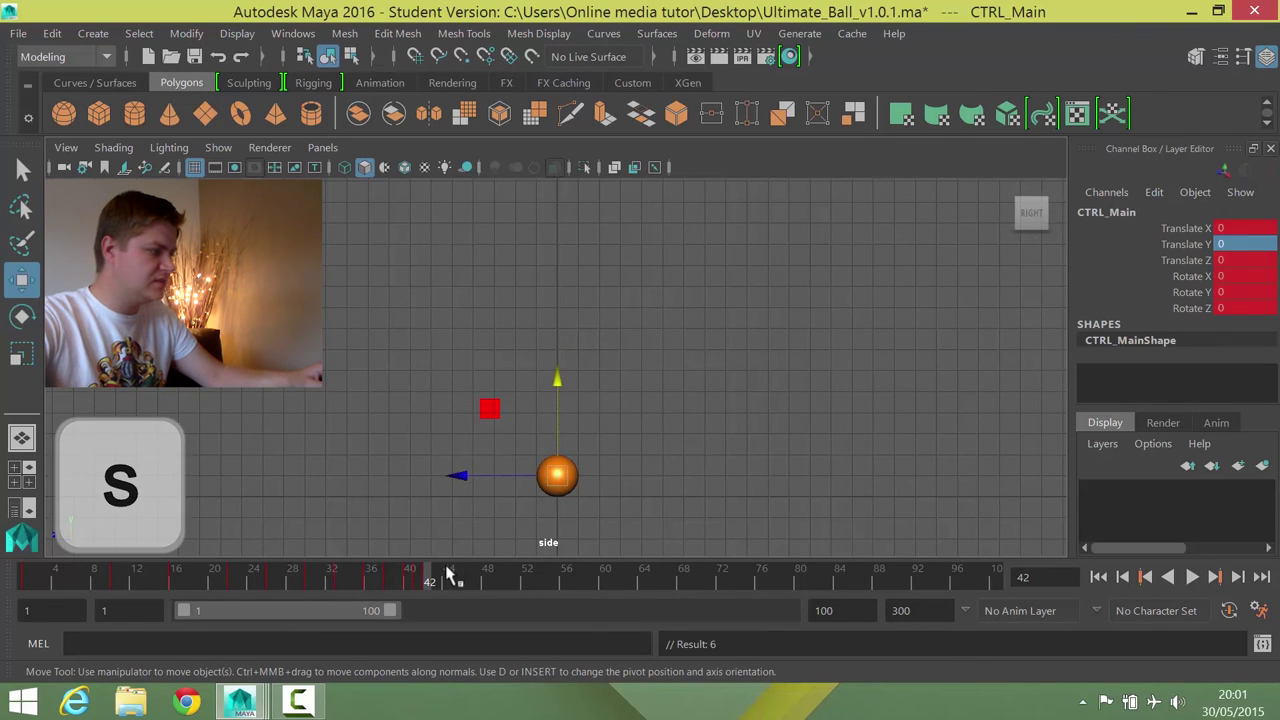
Key a smaller bounce at frame 43 and Translate Y 0 at frame 44.
drag(433, 583, 437, 580)
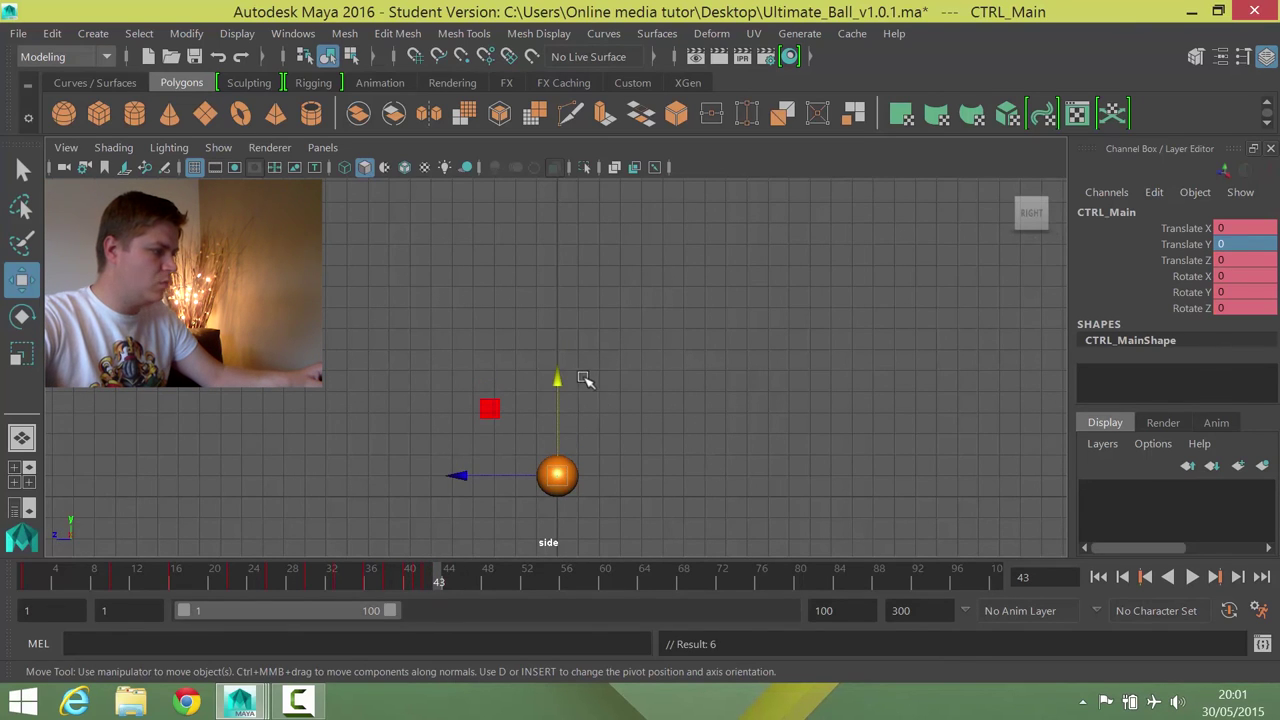
drag(561, 383, 562, 383)
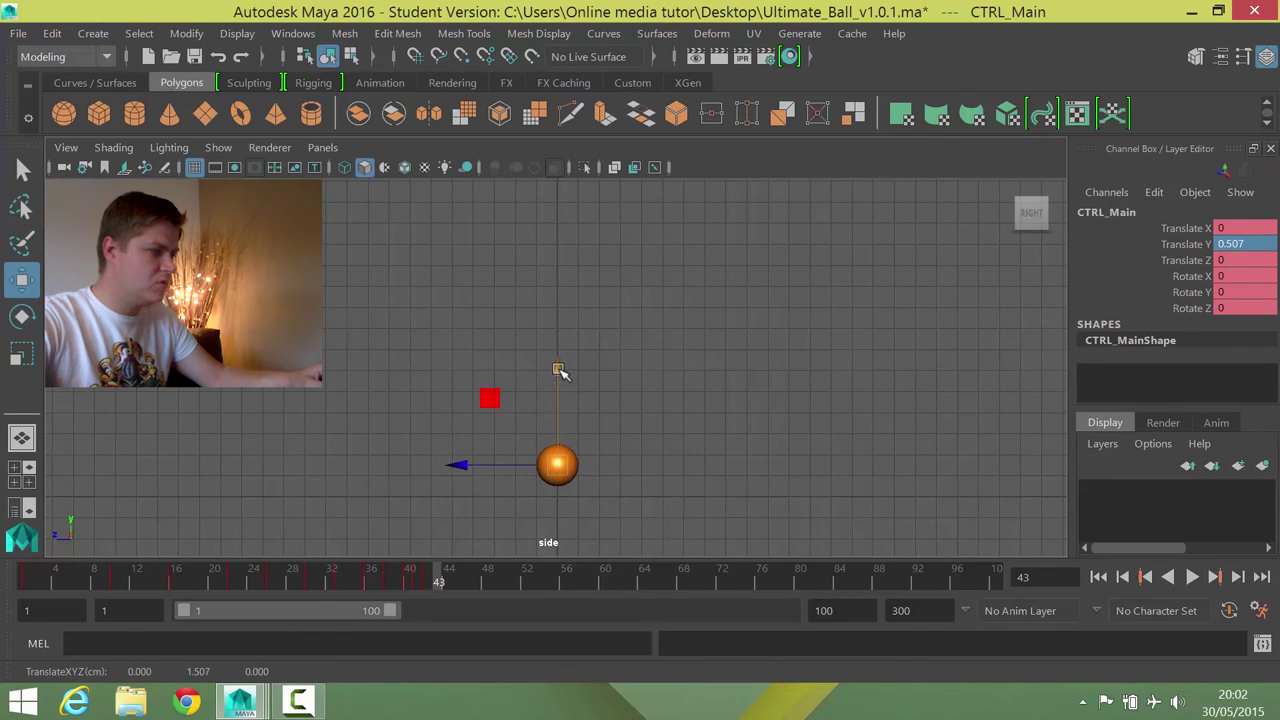
key(s)
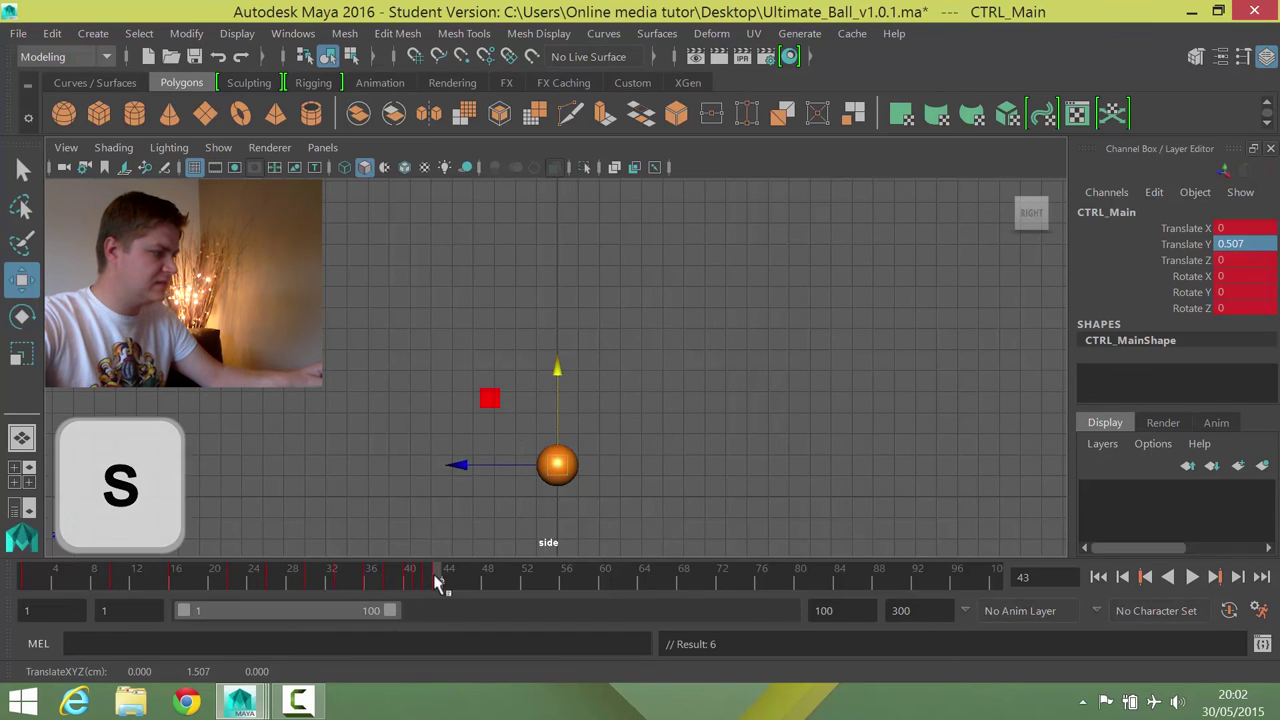
drag(437, 578, 447, 583)
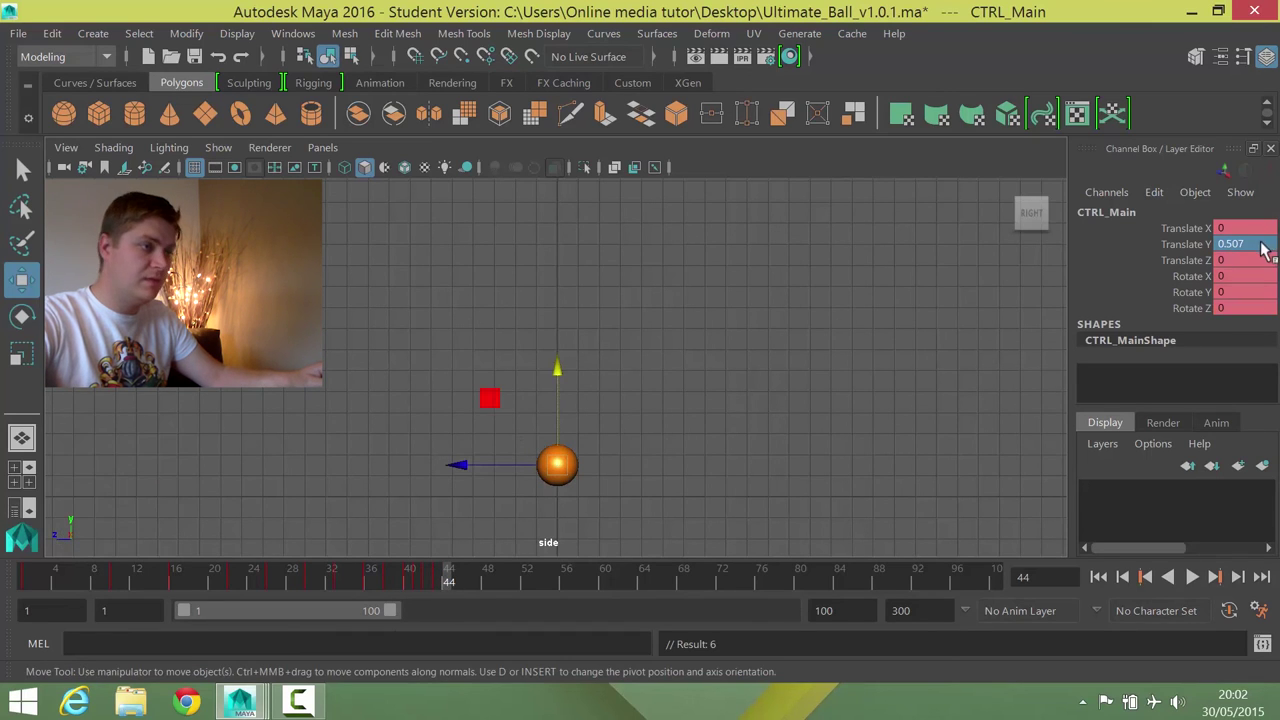
double_click(1250, 244)
text(0)
key(Return)
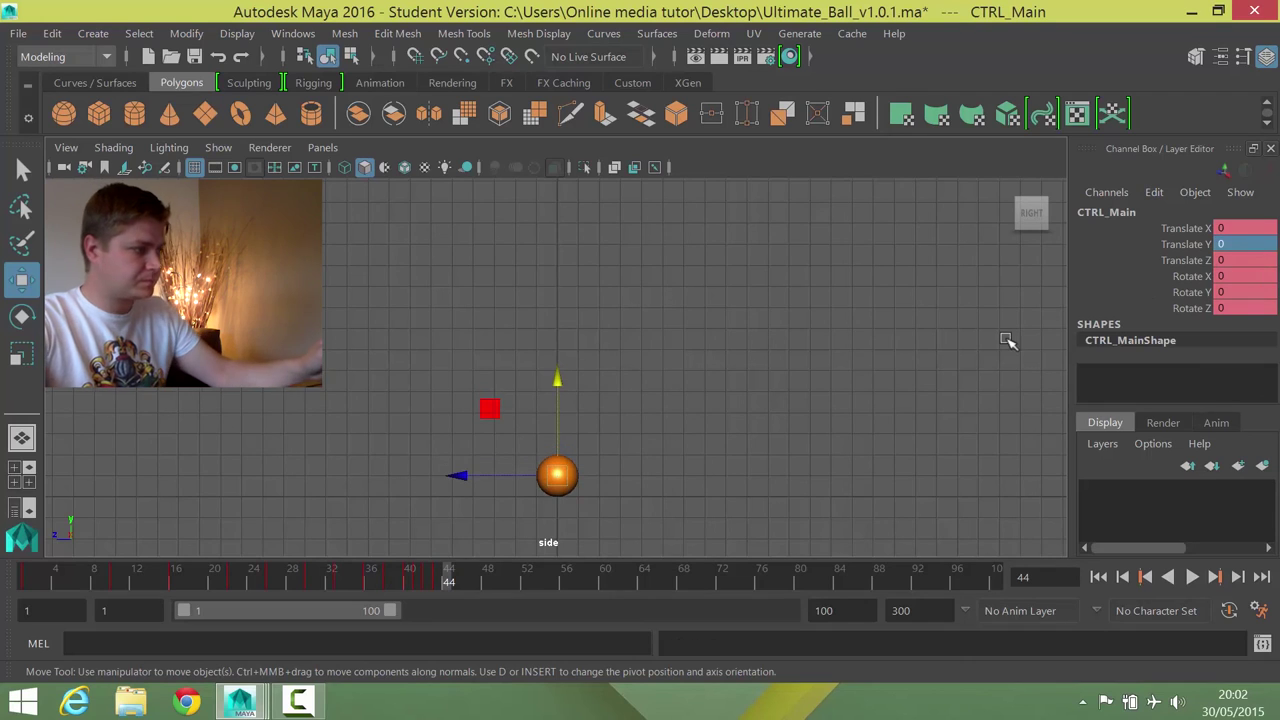
key(s)
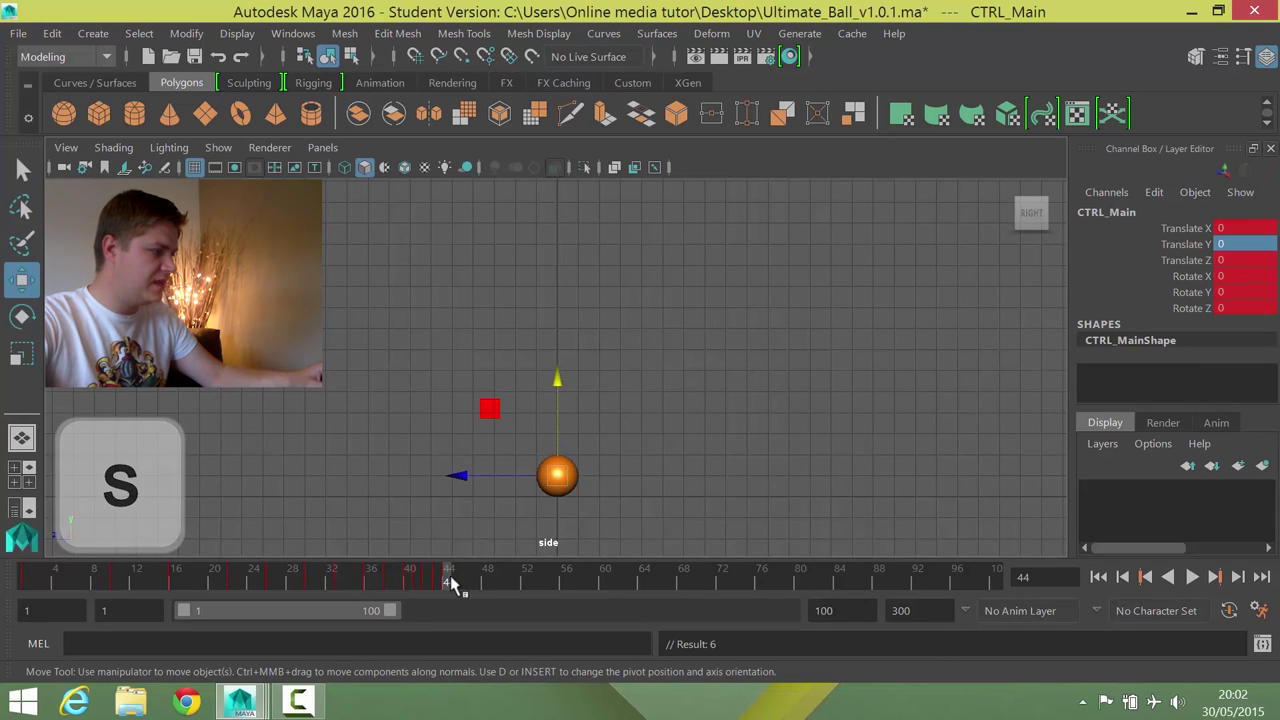
Key an even smaller bounce at frame 45 and the landing at 0 on frame 46.
drag(449, 582, 458, 582)
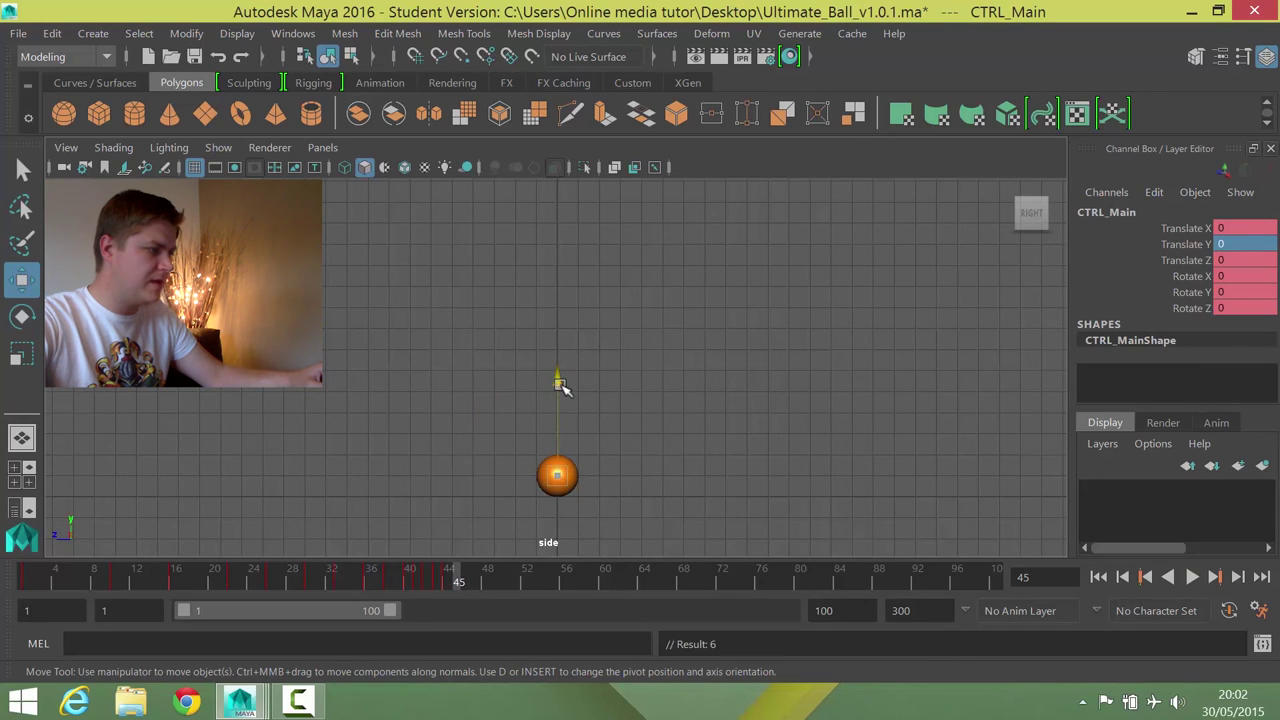
drag(561, 386, 561, 384)
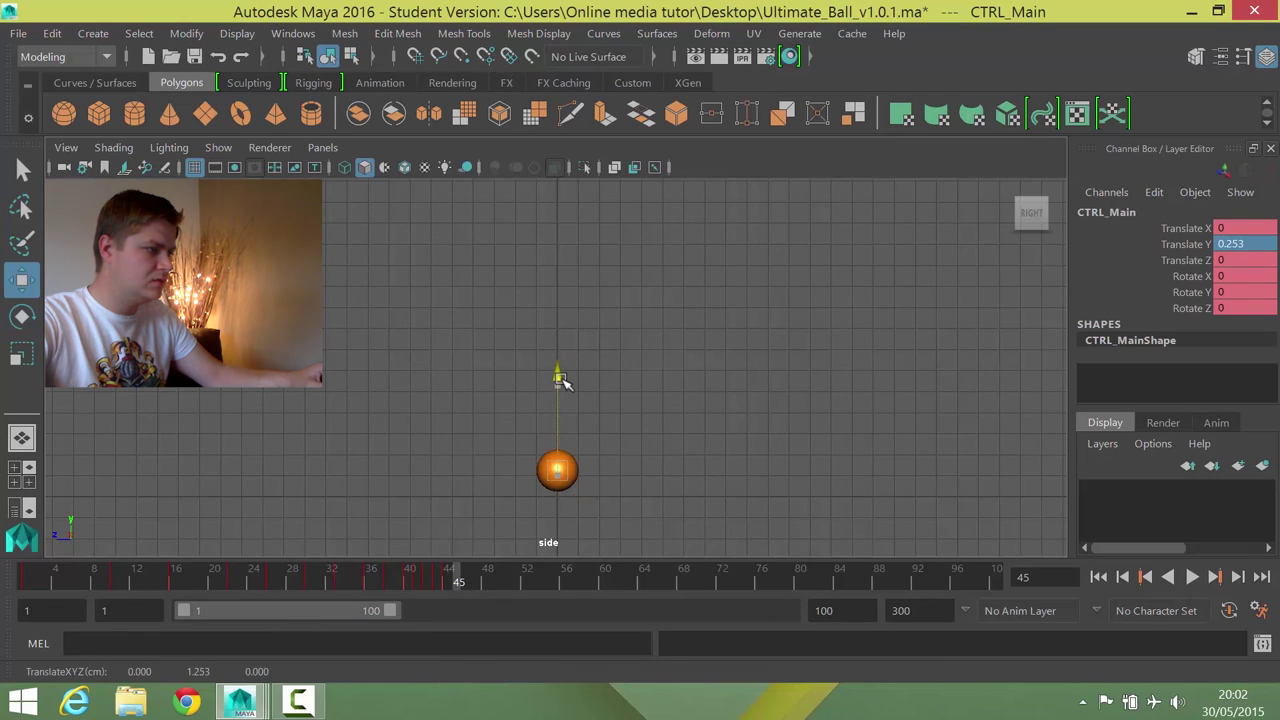
key(s)
drag(457, 582, 466, 582)
click(1234, 244)
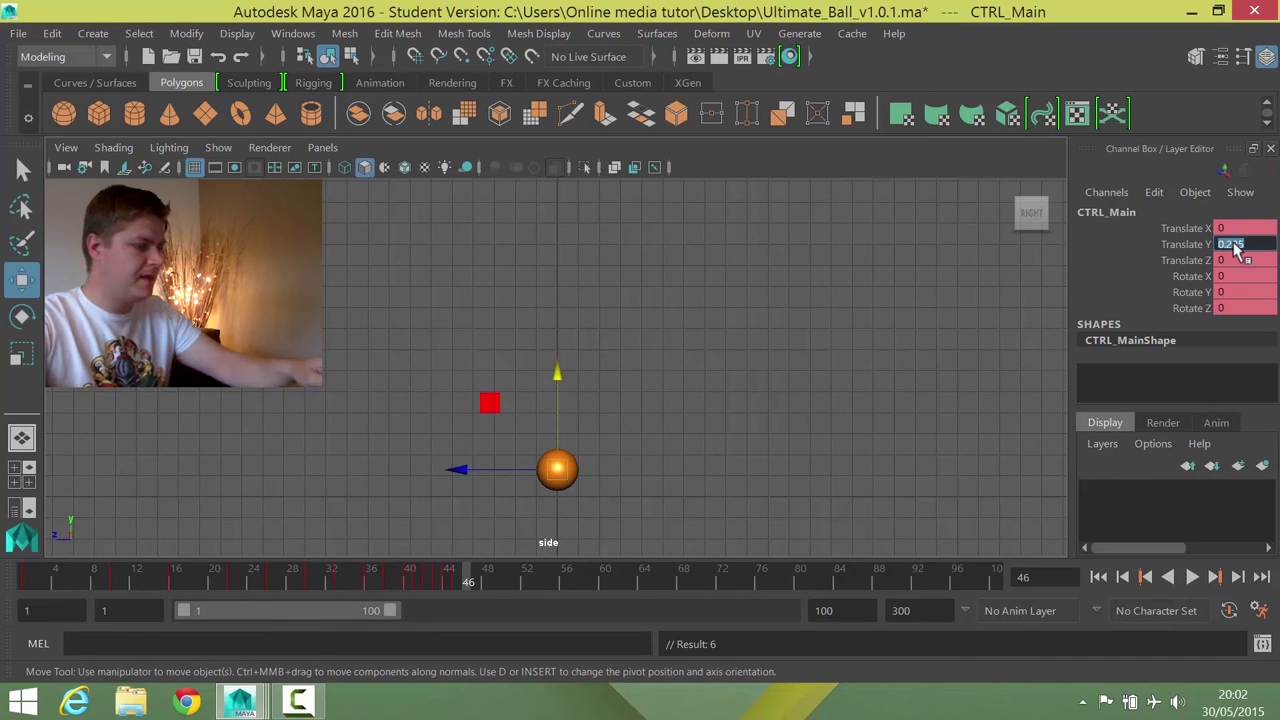
text(0)
key(Return)
key(s)
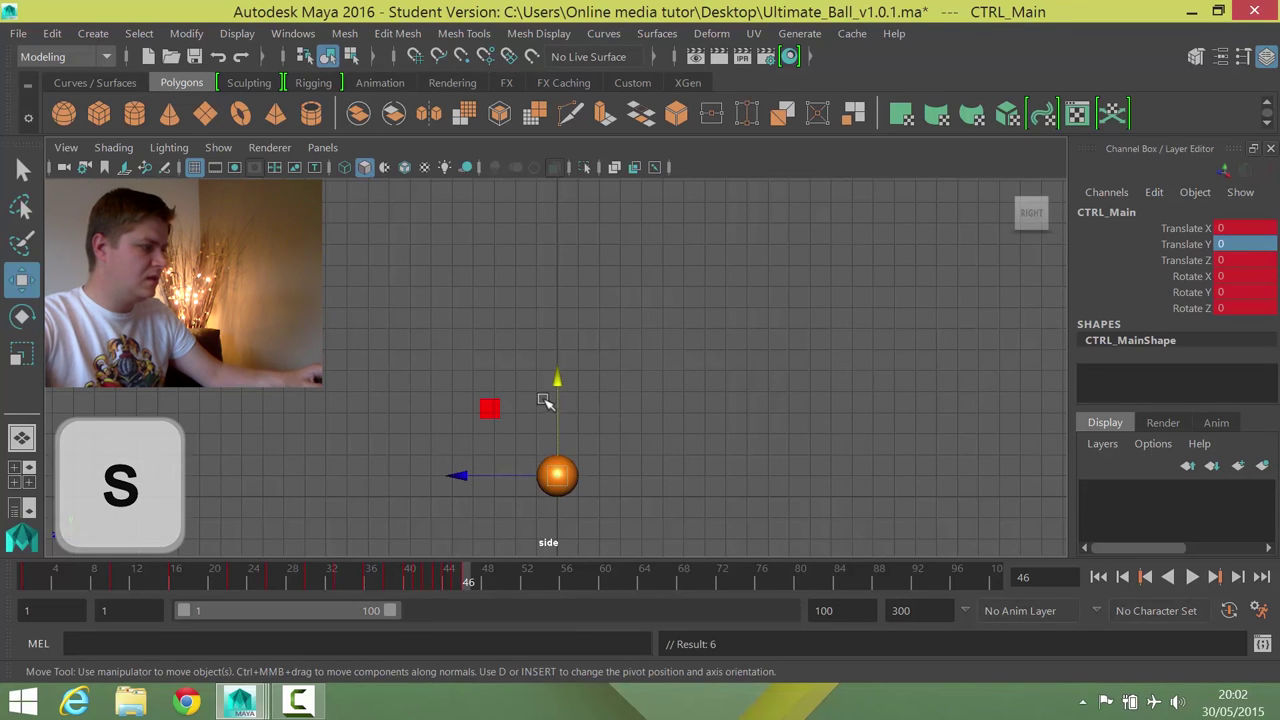
Key a tiny 0.095 hop at frame 47 and the ball at rest on frame 48.
click(478, 576)
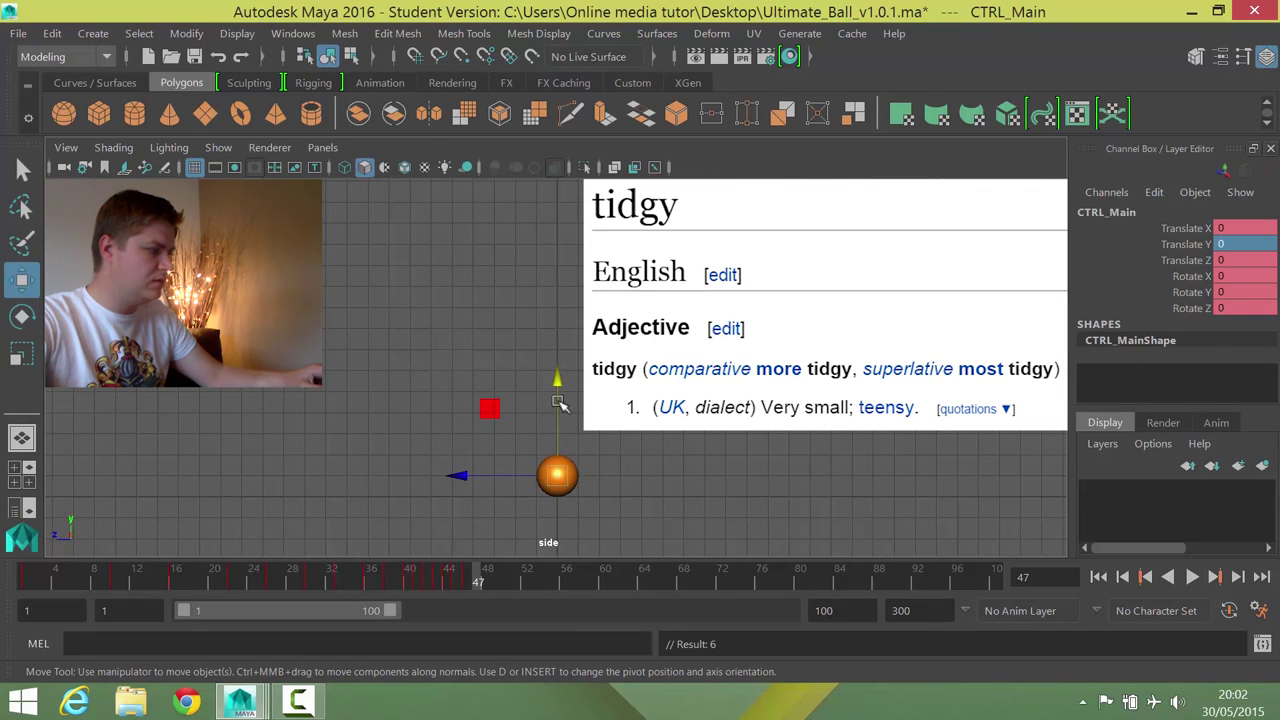
drag(556, 387, 557, 390)
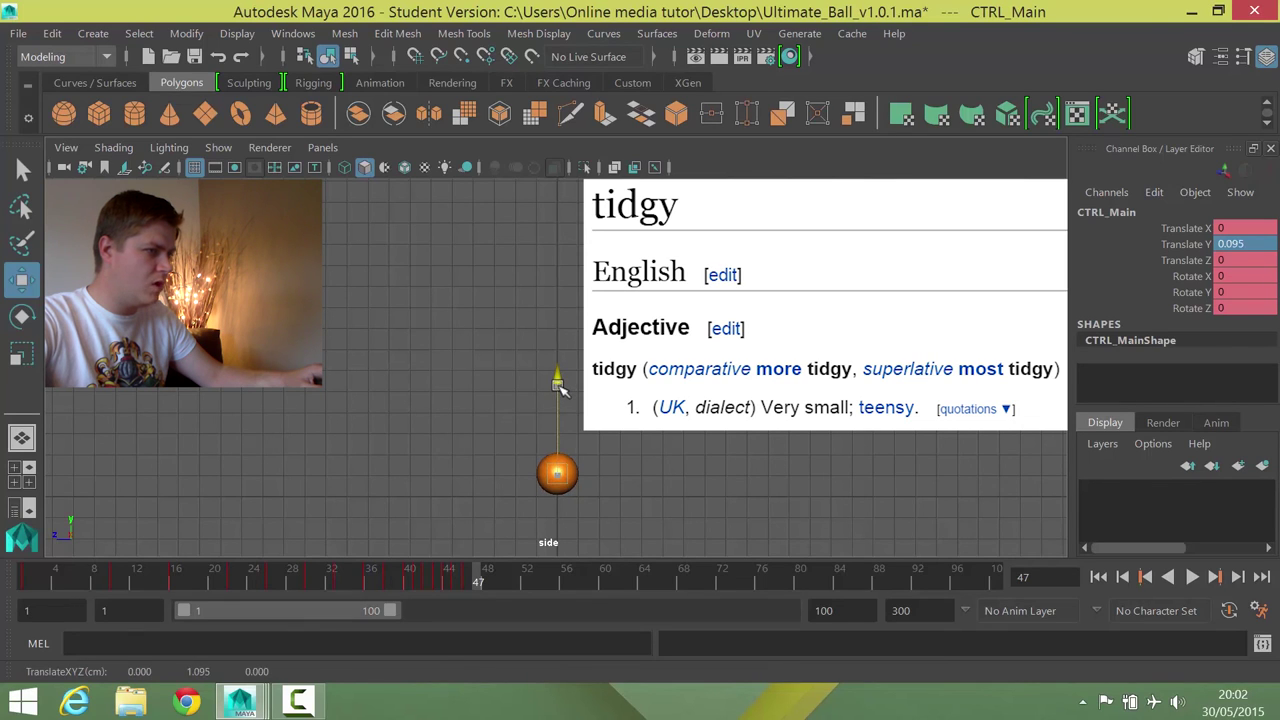
key(s)
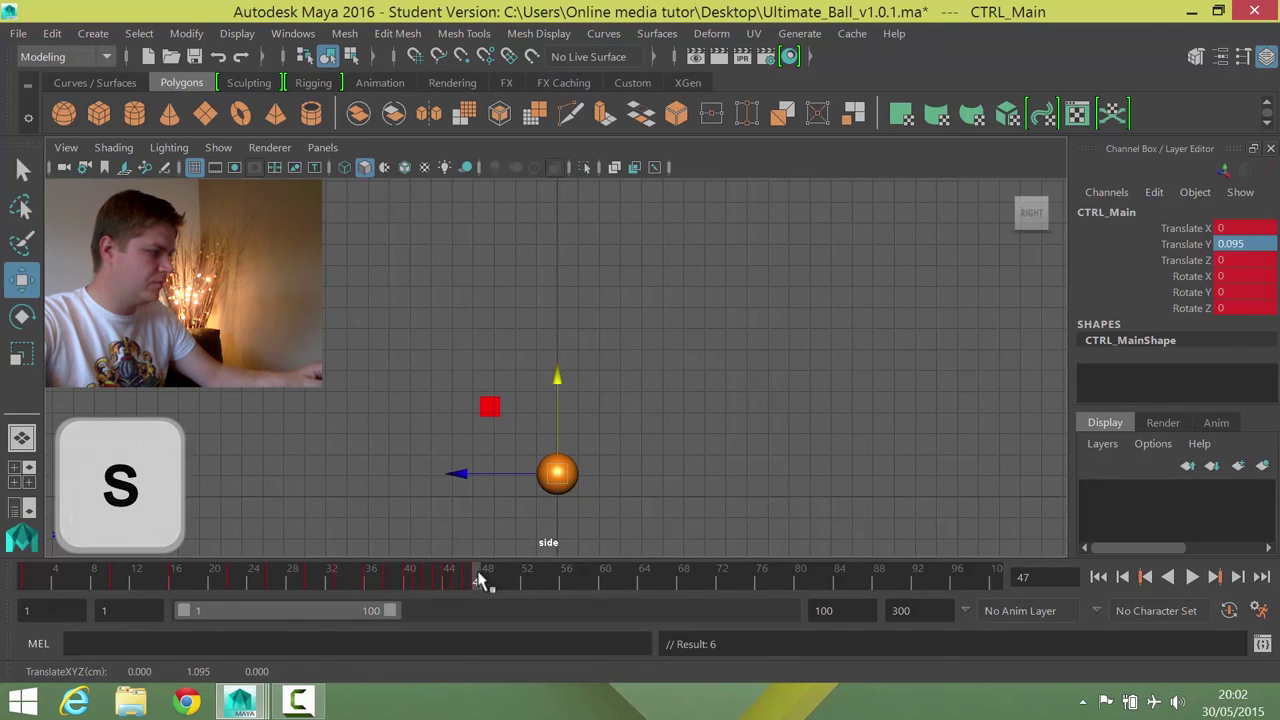
click(486, 578)
double_click(1245, 246)
text(0)
key(Return)
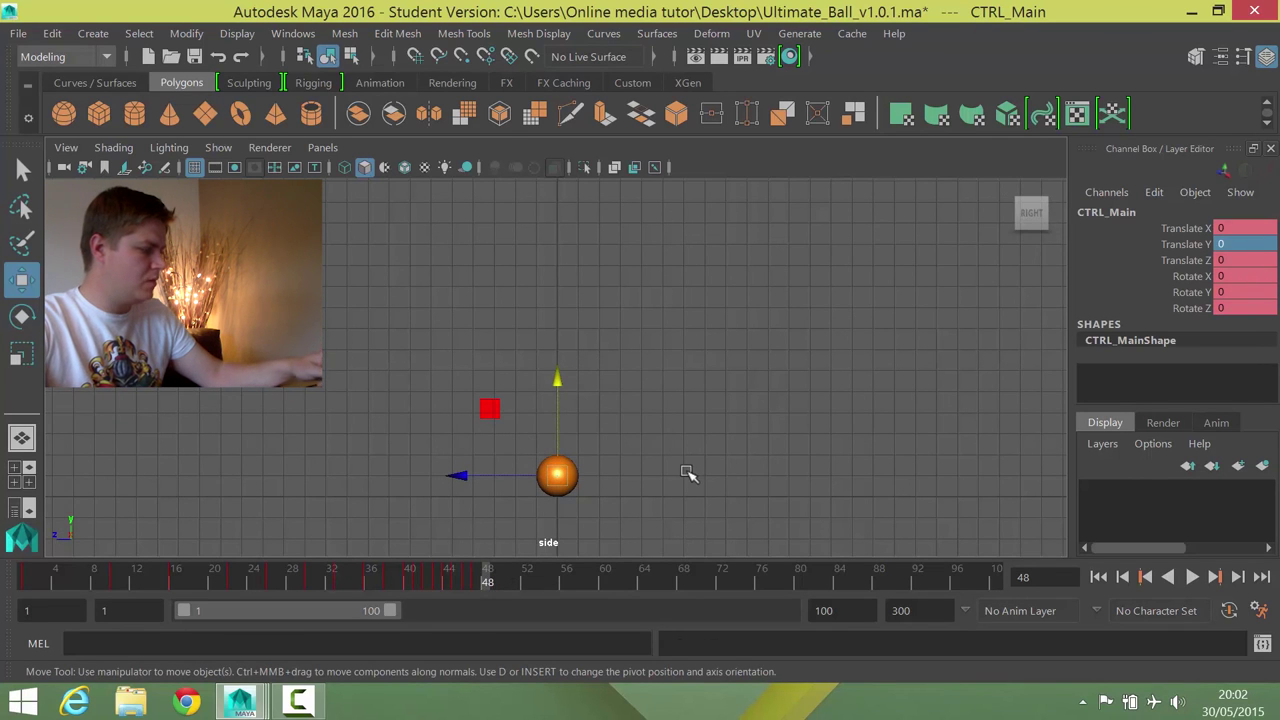
key(s)
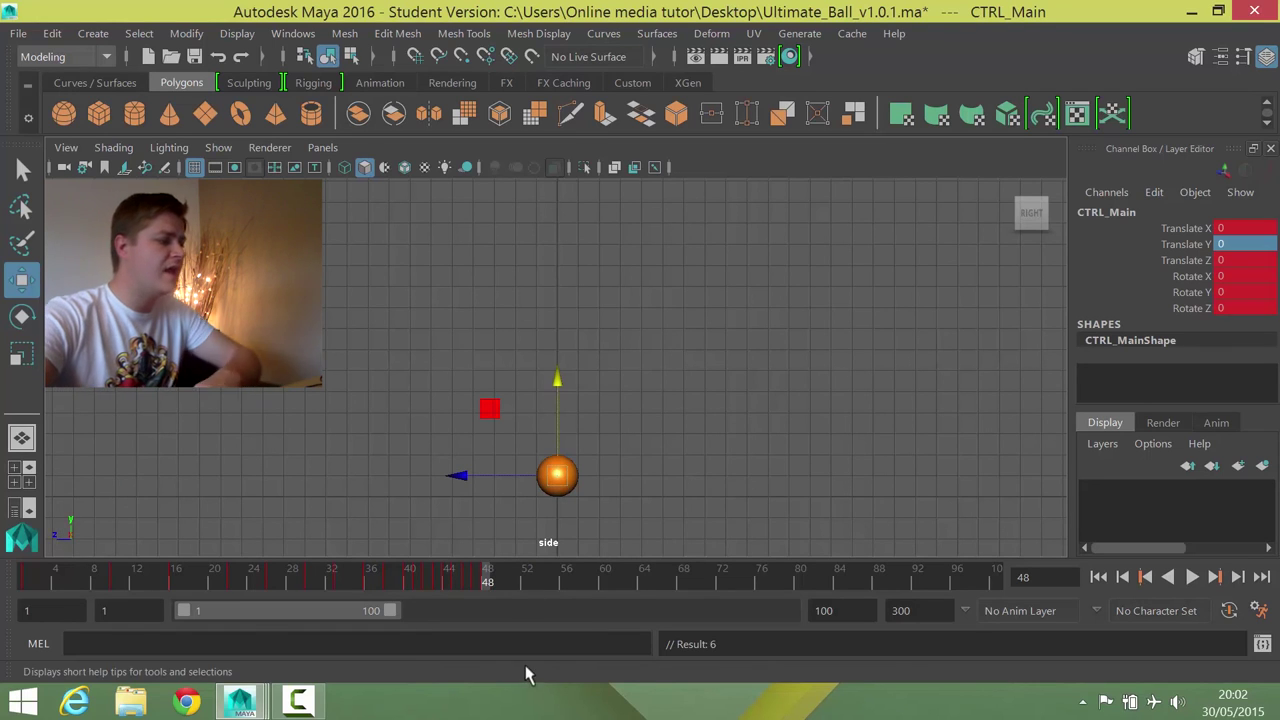
End the playback range at frame 53 and play the bouncing-ball animation.
drag(392, 608, 294, 622)
click(1194, 578)
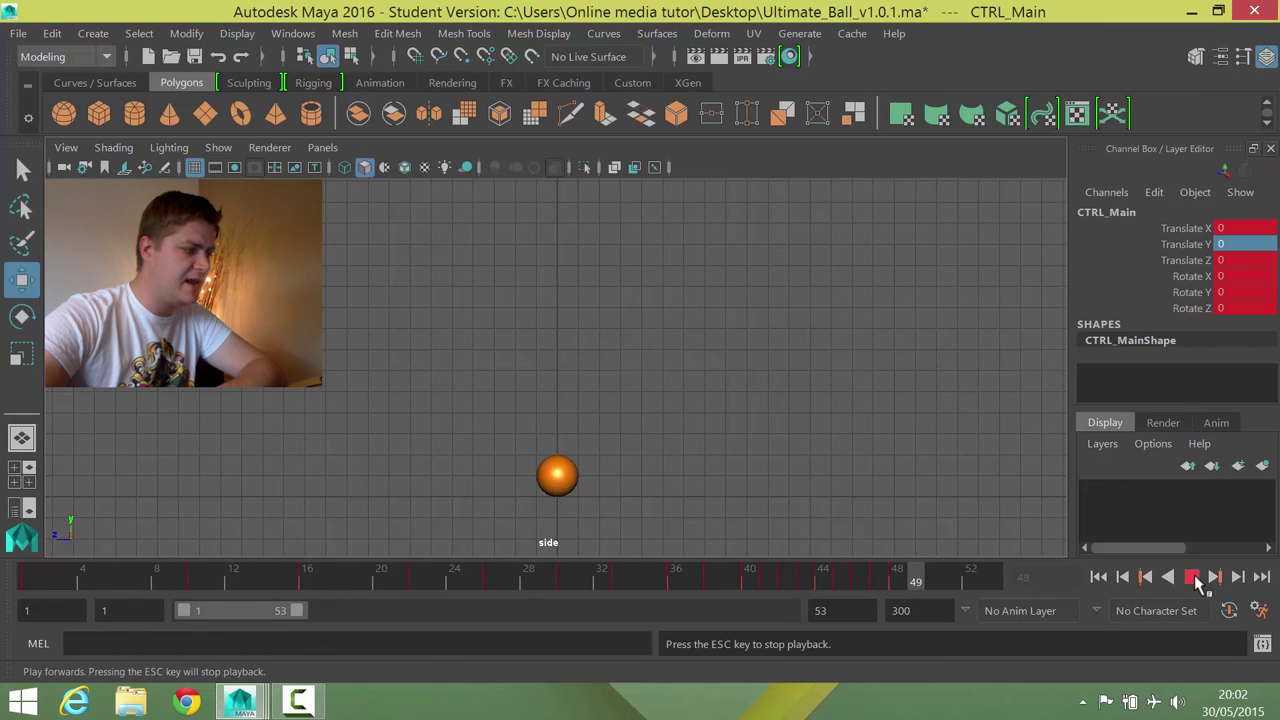